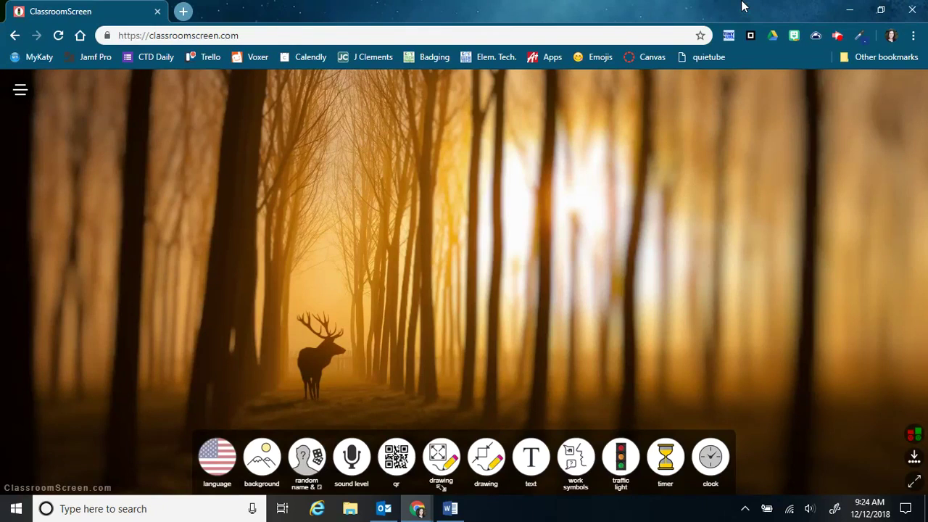
- Check the site address in the Word document, then glance at ClassroomScreen's language choices
left_click(451, 509)
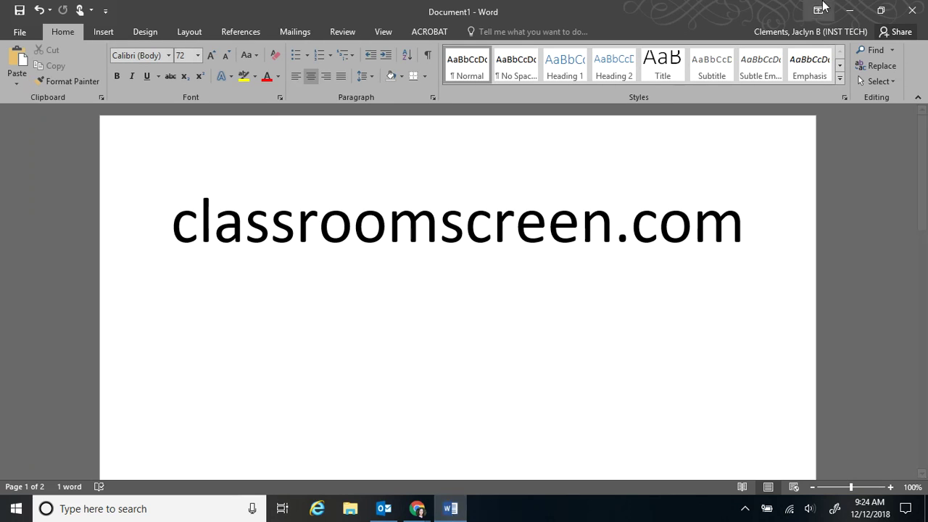
left_click(851, 11)
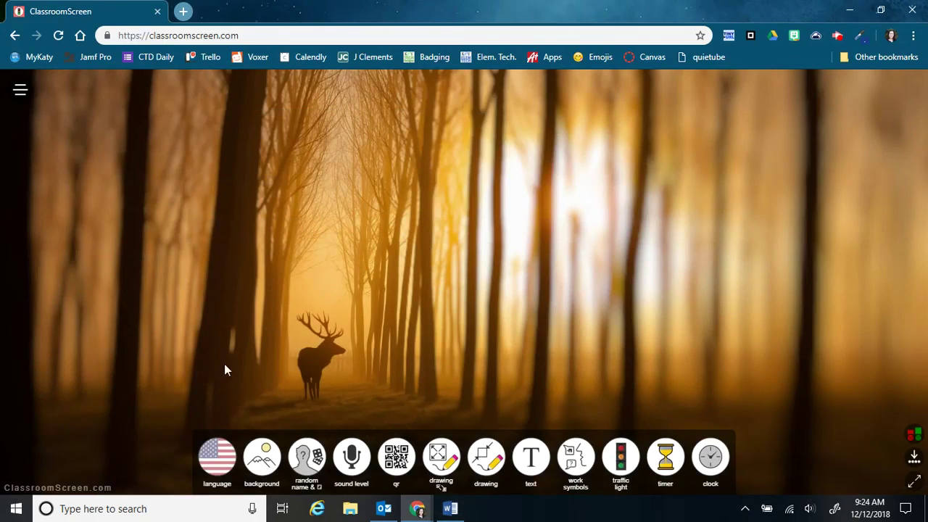
left_click(220, 464)
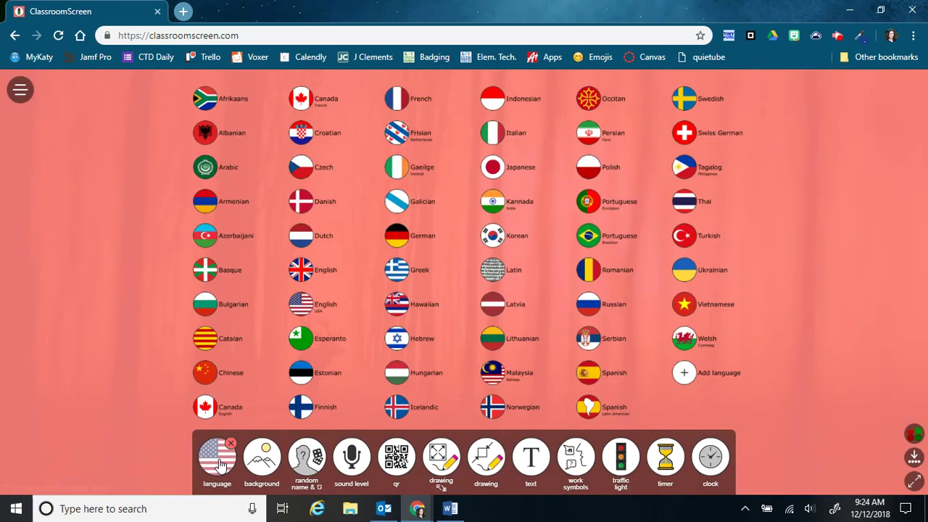
left_click(220, 464)
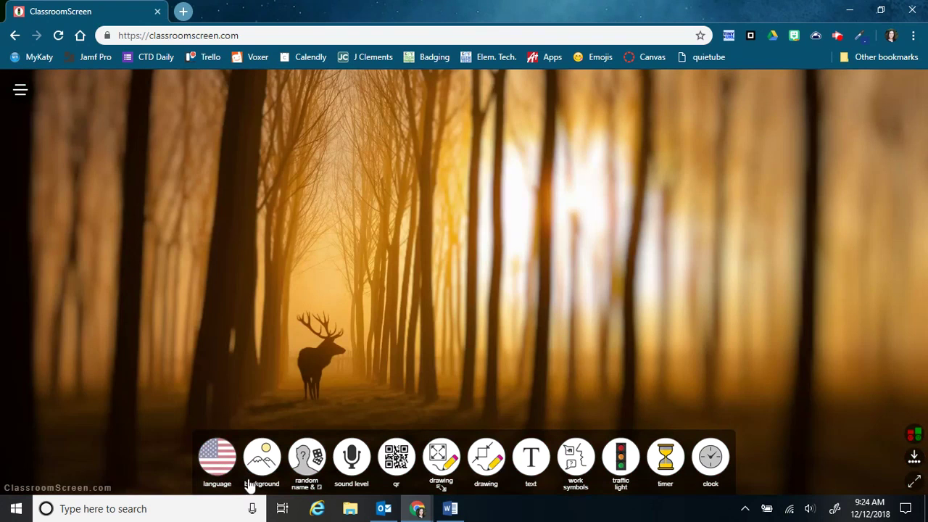
- Set the background to the green forest photo, then to the animated waterfall GIF
left_click(262, 468)
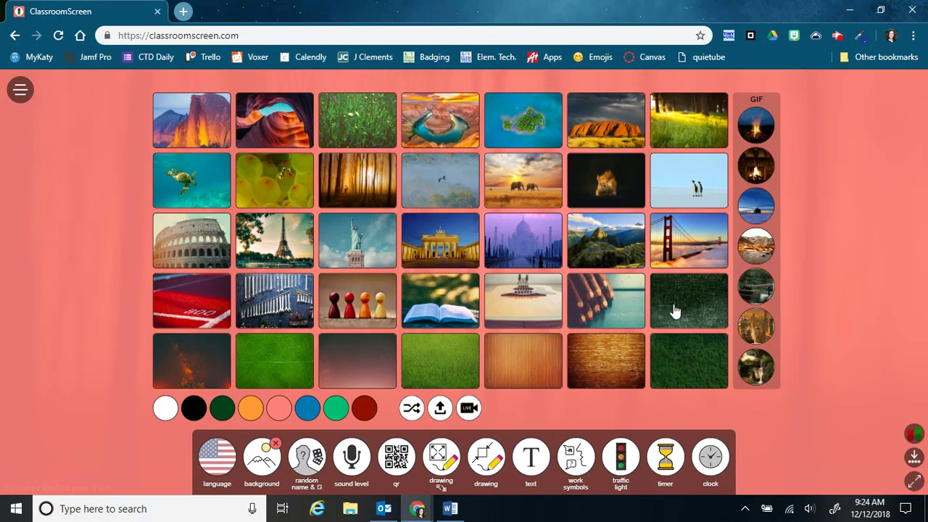
left_click(685, 350)
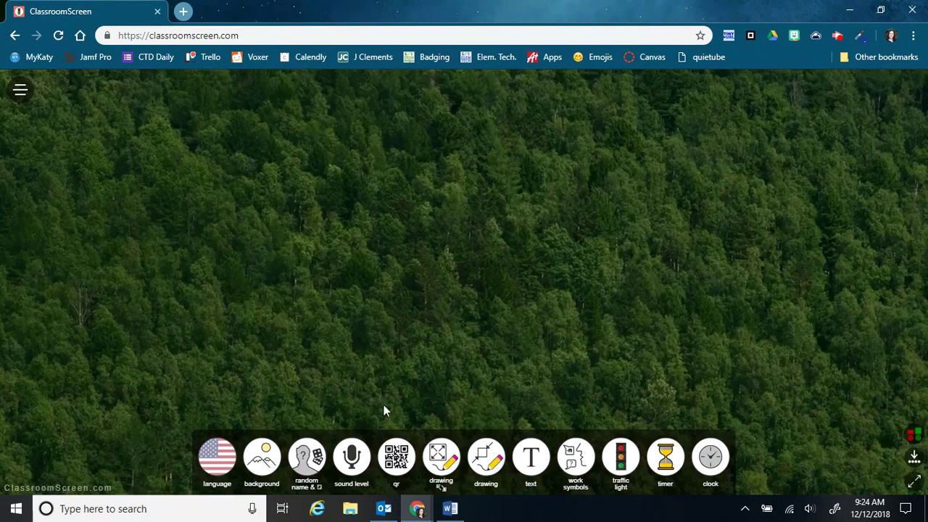
left_click(265, 459)
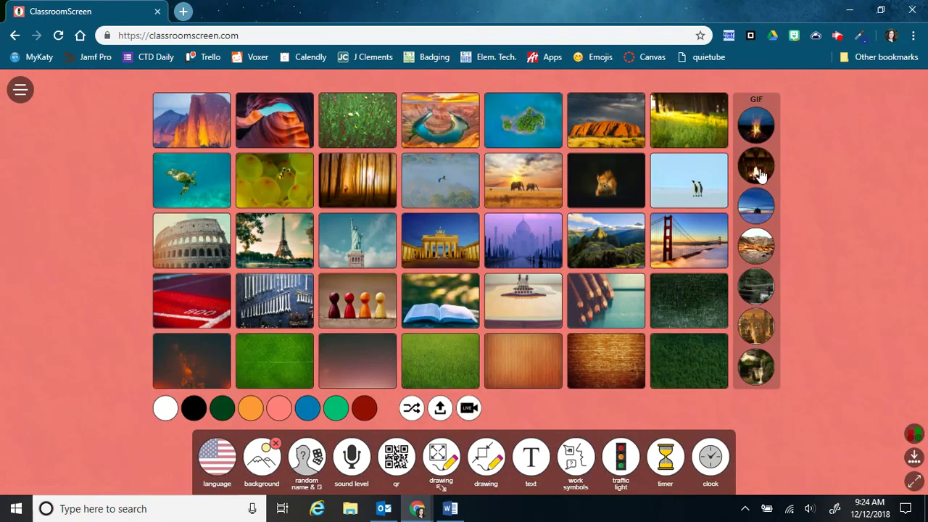
left_click(756, 376)
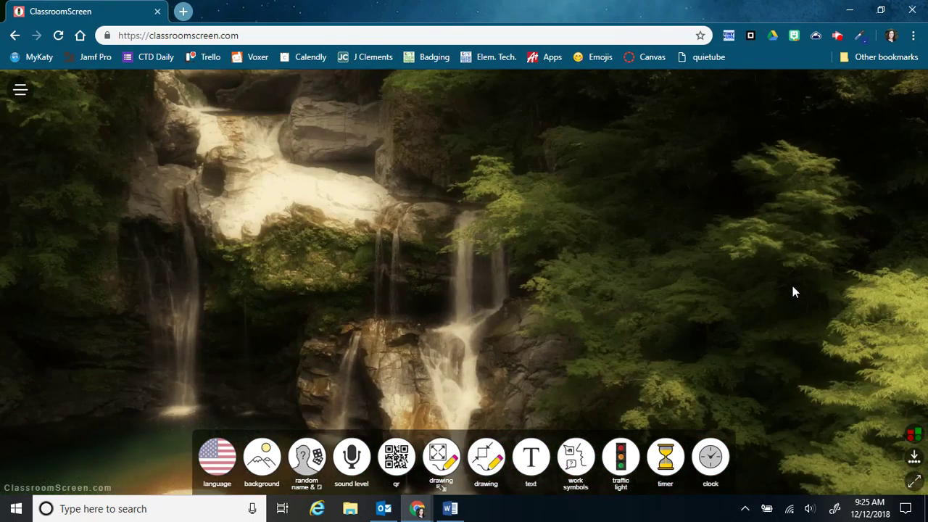
- Try a solid blue background and a random shuffled image, then settle on solid green
left_click(267, 460)
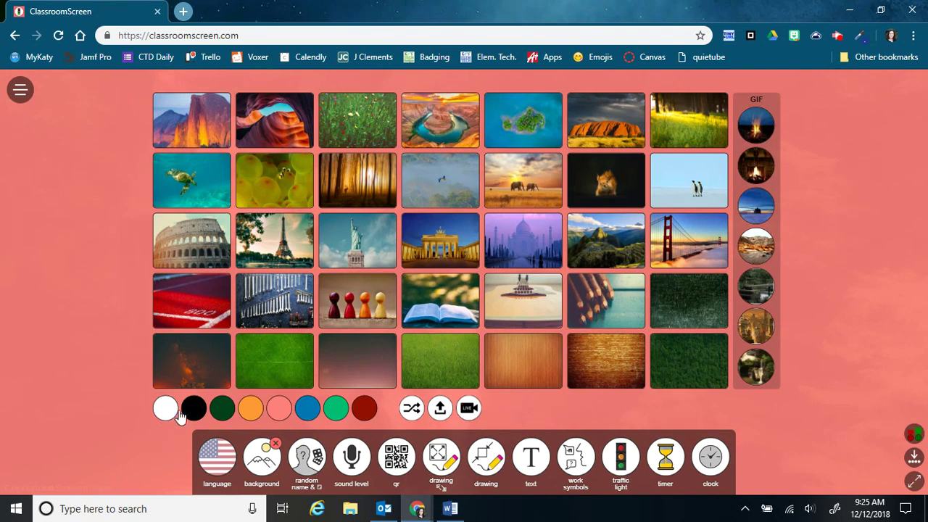
left_click(305, 411)
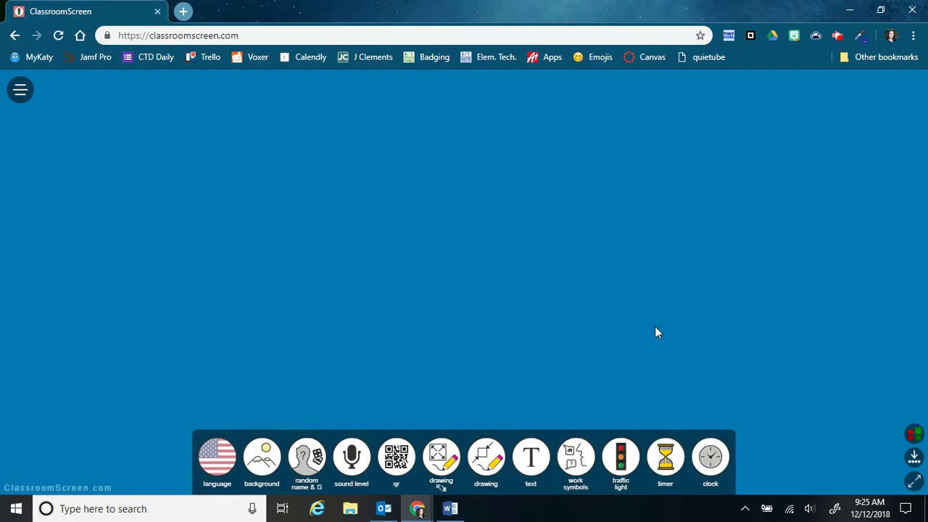
left_click(261, 458)
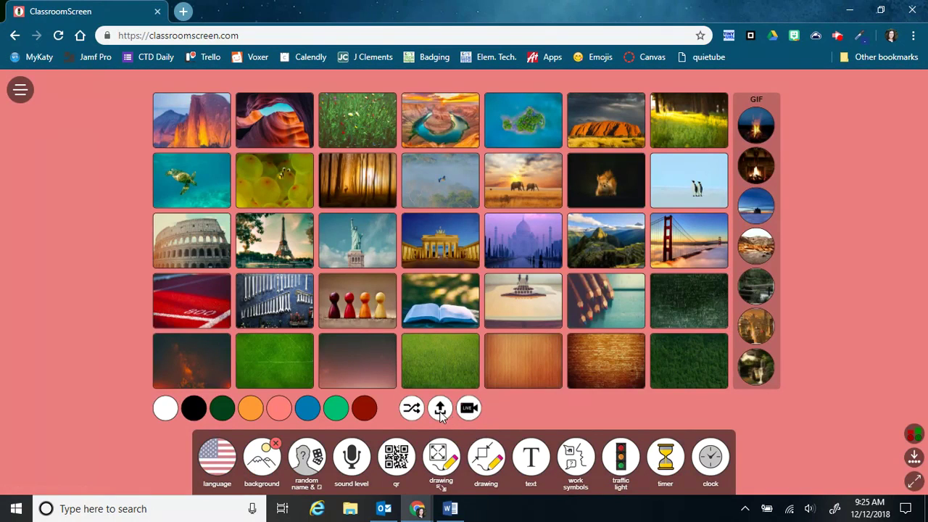
left_click(411, 408)
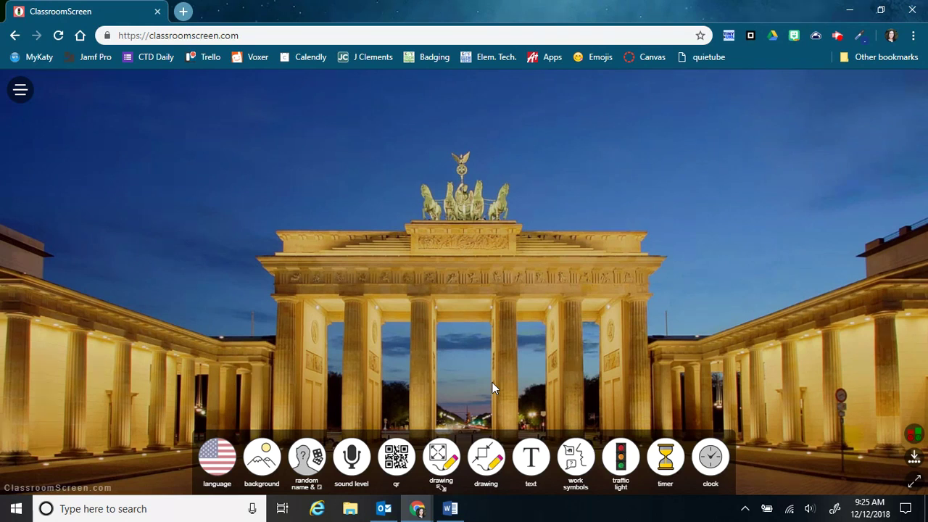
left_click(261, 467)
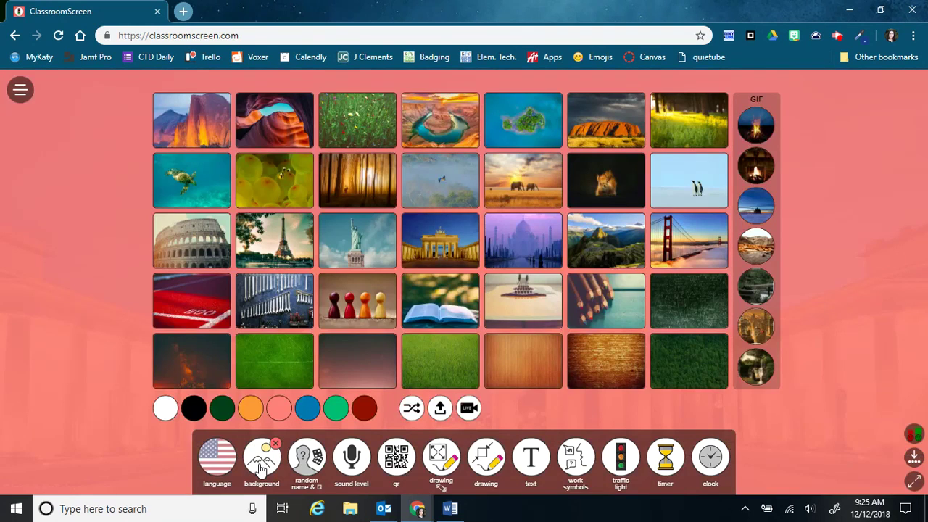
left_click(336, 409)
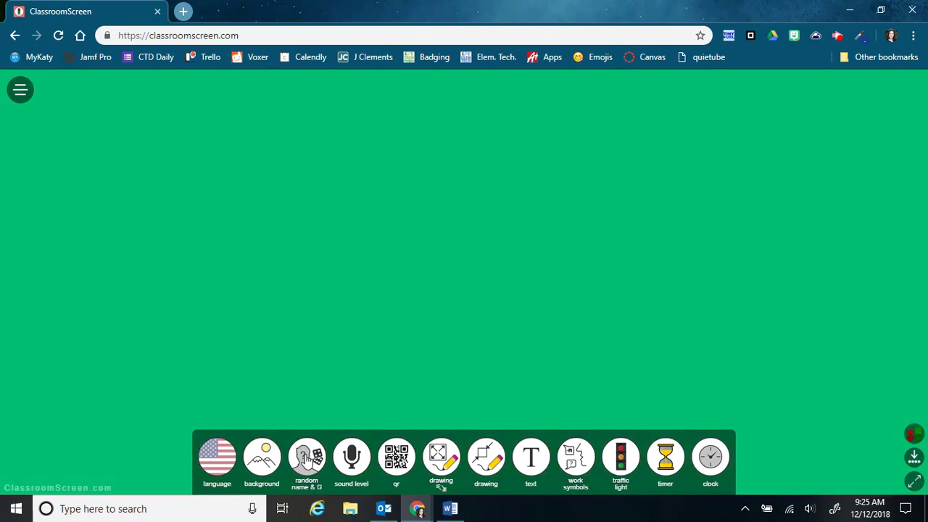
- Add a random name picker, type in a couple of names, and draw a few
left_click(307, 459)
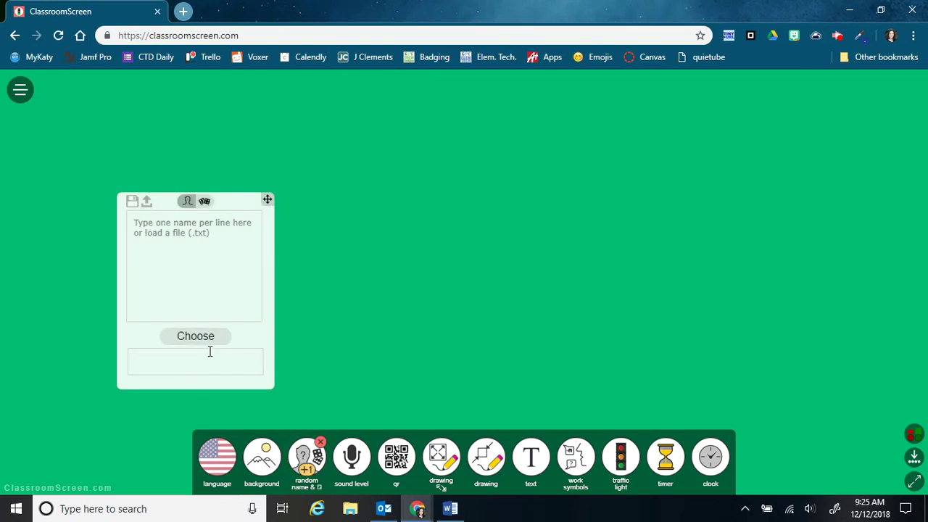
left_click(209, 277)
type("Jac")
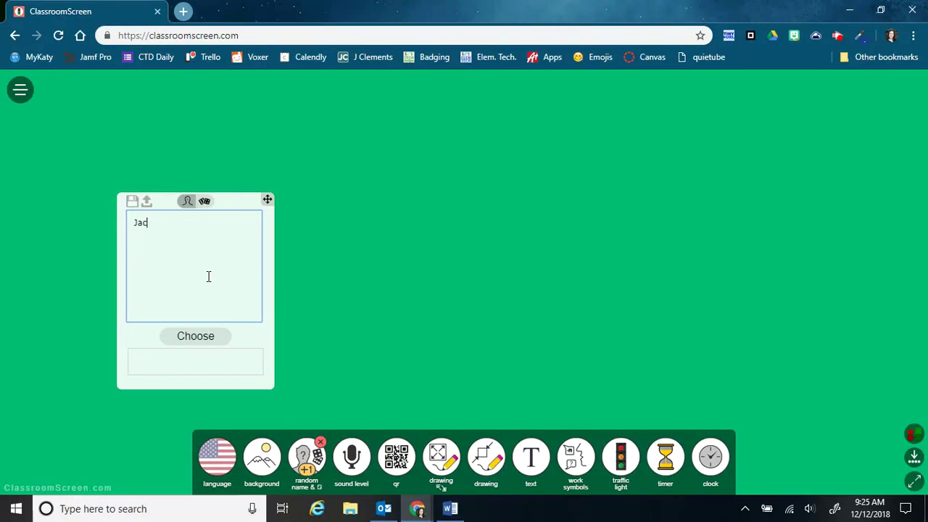
type("Bobby")
left_click(206, 337)
left_click(202, 337)
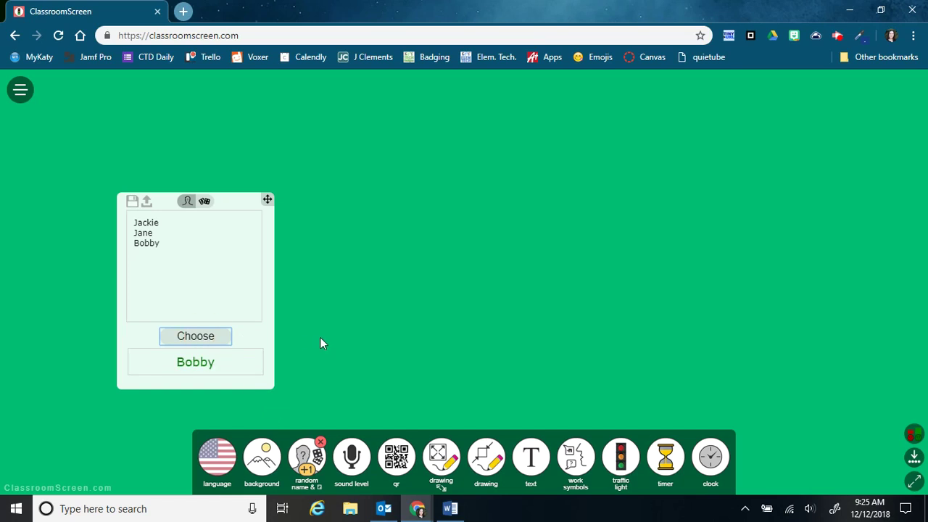
left_click(213, 341)
- Load the class list from the .txt file in Downloads and draw several random names
left_click(146, 203)
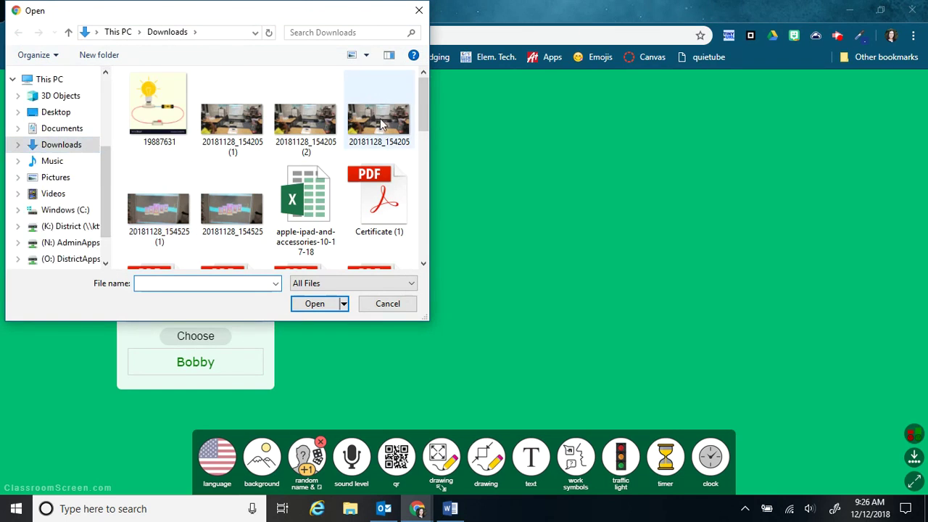
left_click_drag(424, 98, 422, 197)
left_click(378, 186)
double_click(378, 187)
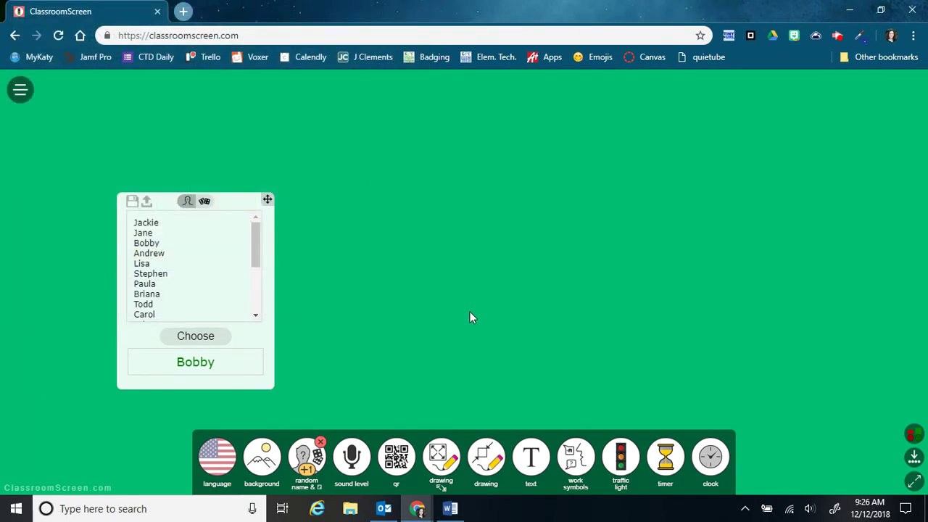
mouse_move(258, 250)
left_mouse_down()
mouse_move(261, 304)
mouse_move(265, 234)
left_mouse_up()
left_click(210, 340)
left_click(213, 339)
left_click(213, 340)
left_click(211, 343)
left_click(204, 339)
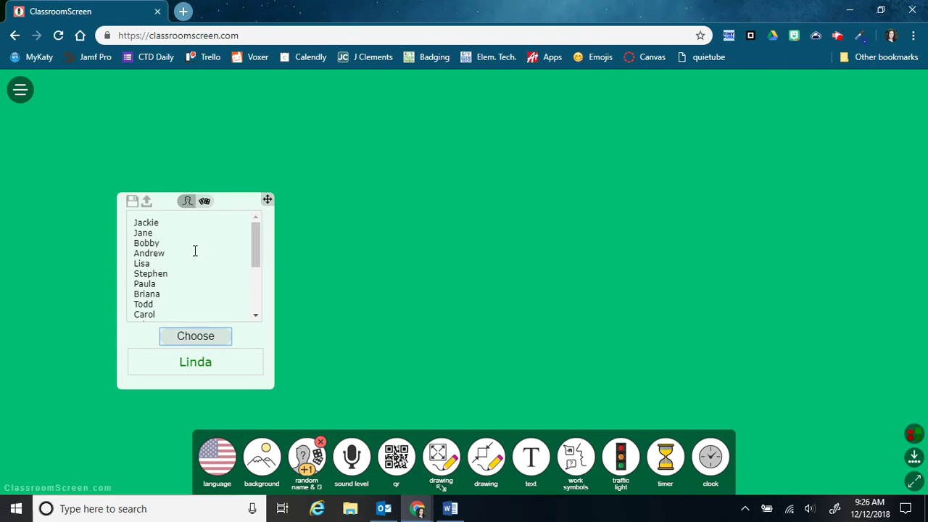
- Switch the name picker to dice, roll one die, then two dice, and switch back
left_click(205, 202)
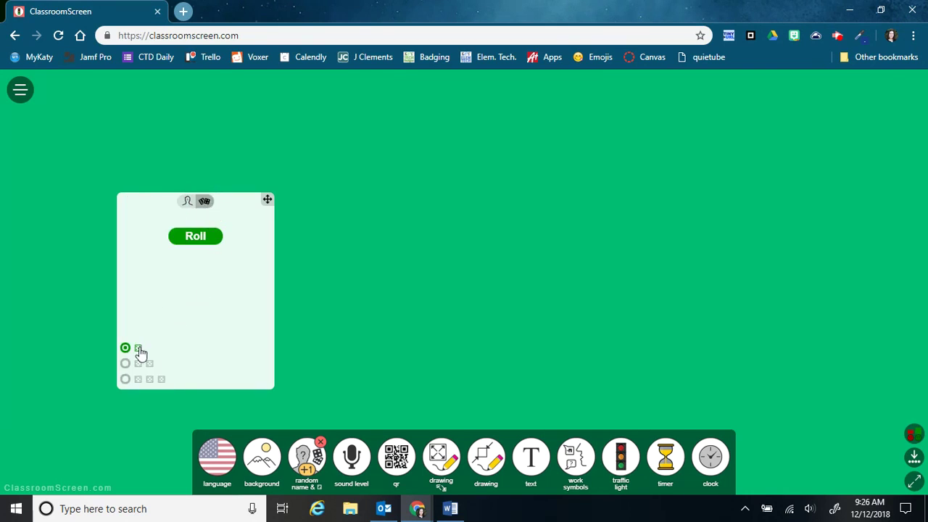
left_click(195, 237)
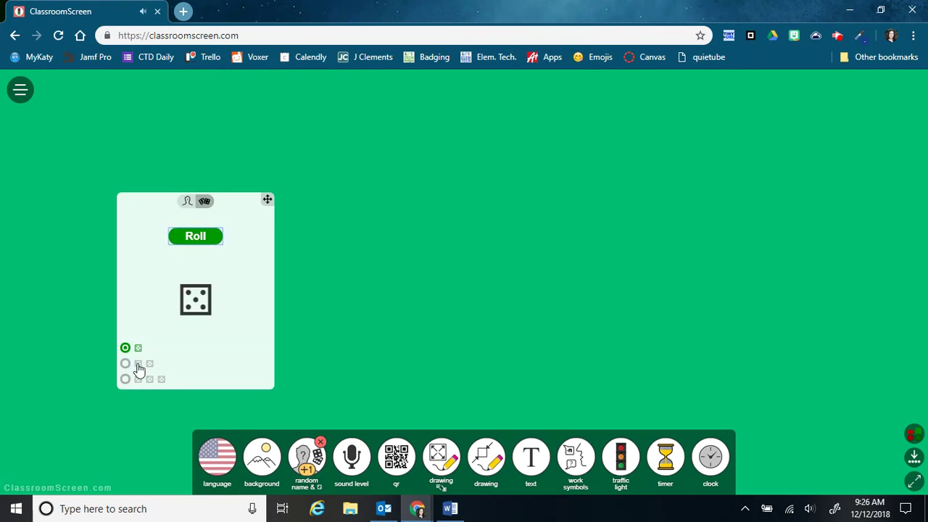
left_click(137, 365)
left_click(193, 238)
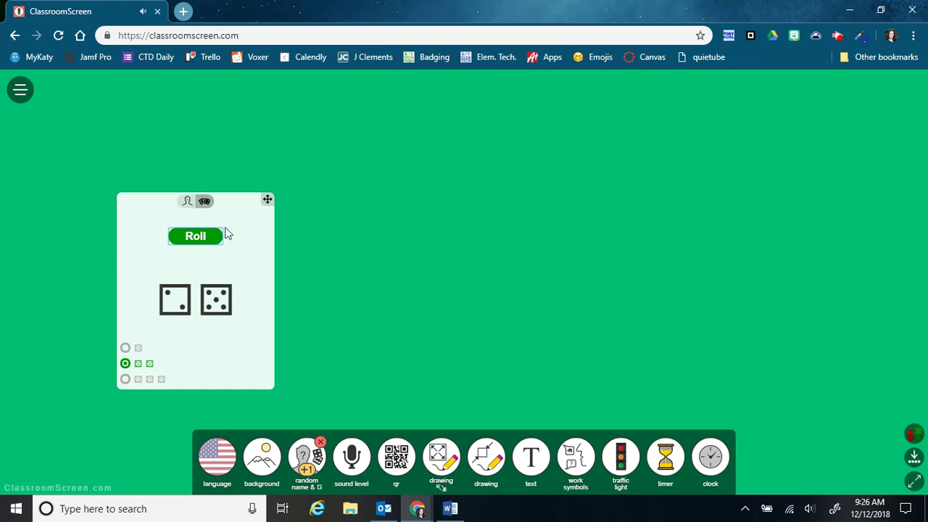
left_click(187, 202)
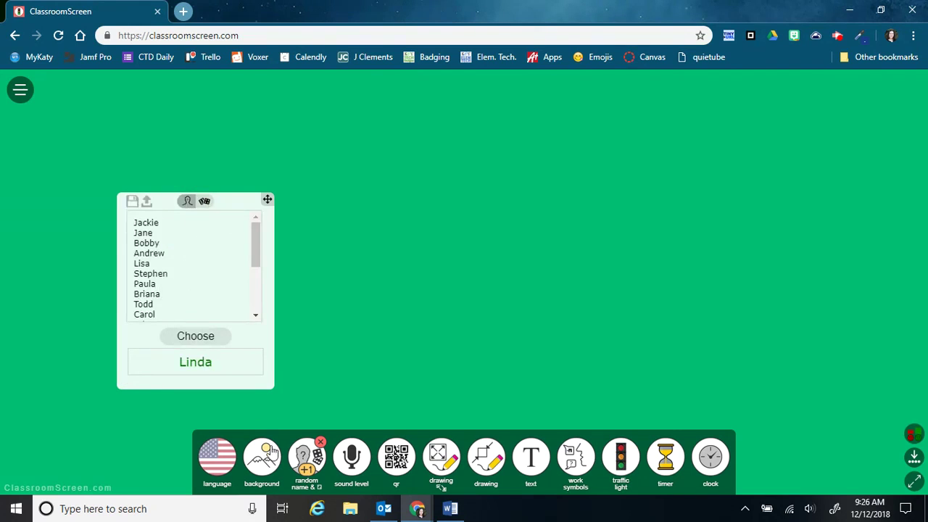
- Add a second picker beside the first, set both to dice and roll, then remove both widgets
left_click(308, 475)
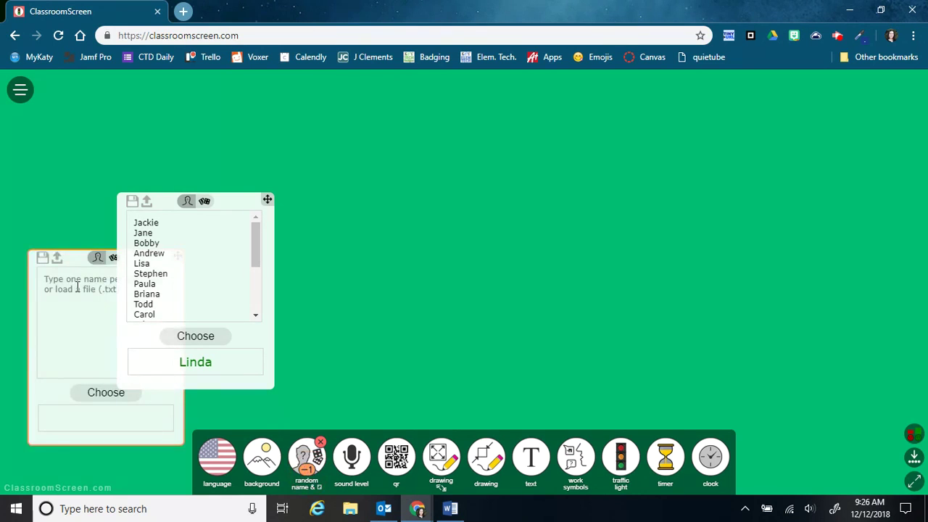
left_click_drag(270, 202, 366, 181)
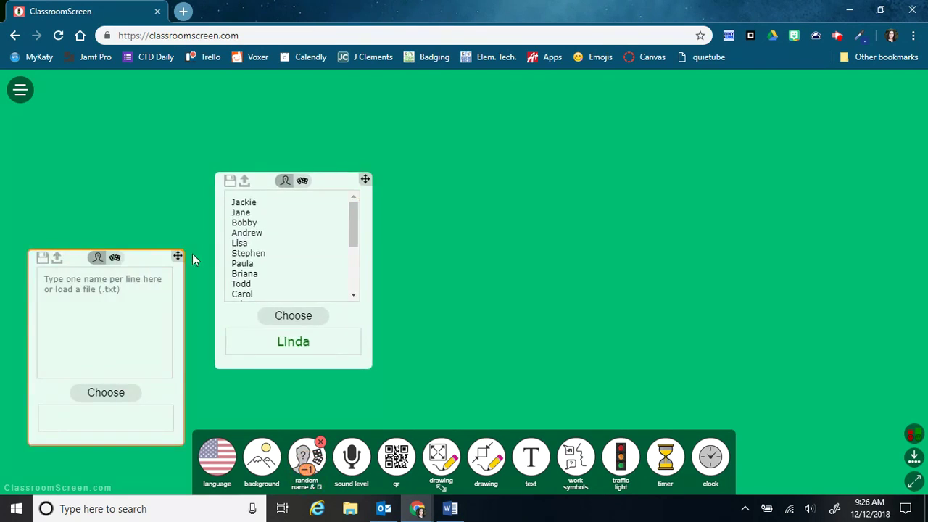
left_click_drag(177, 257, 189, 180)
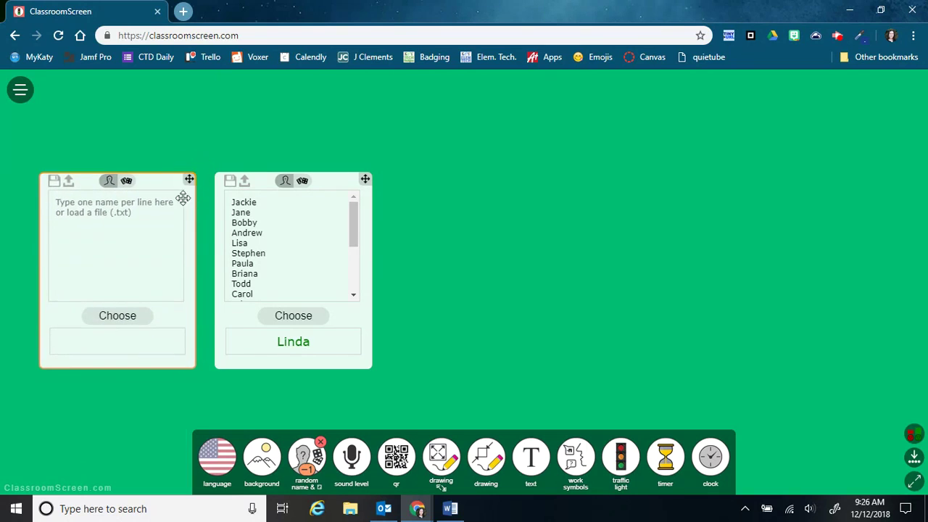
left_click(126, 181)
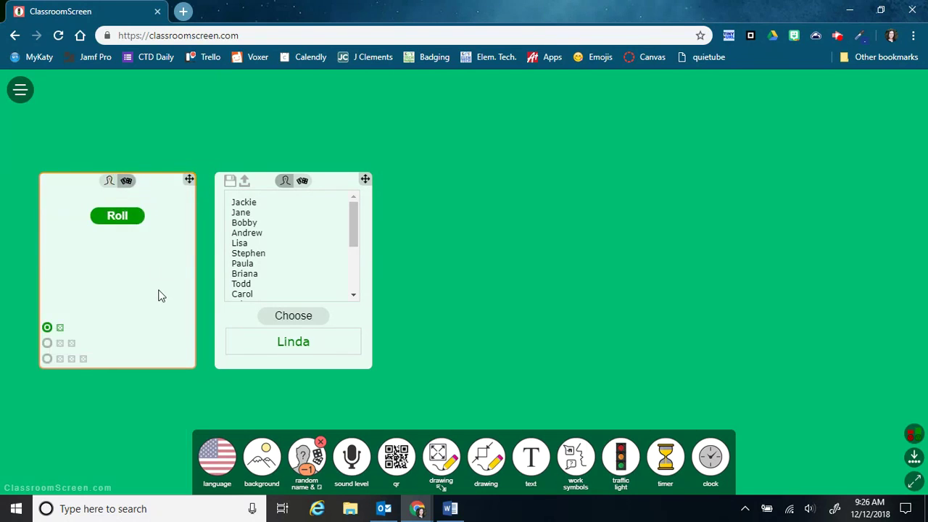
left_click(118, 216)
left_click(302, 181)
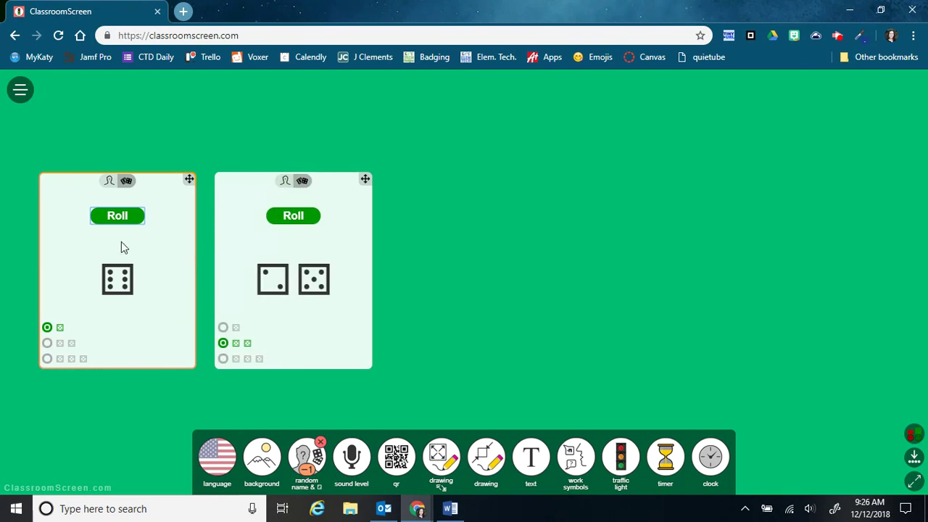
left_click(307, 471)
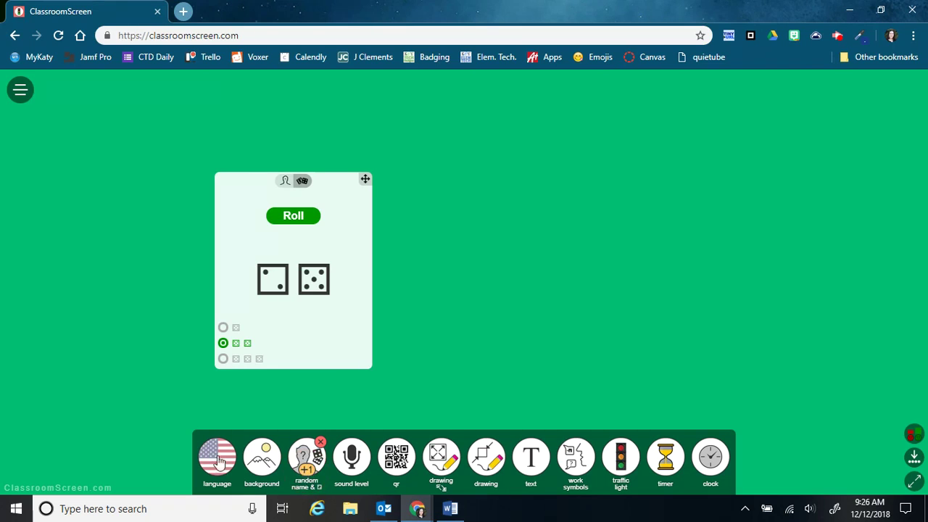
left_click(303, 455)
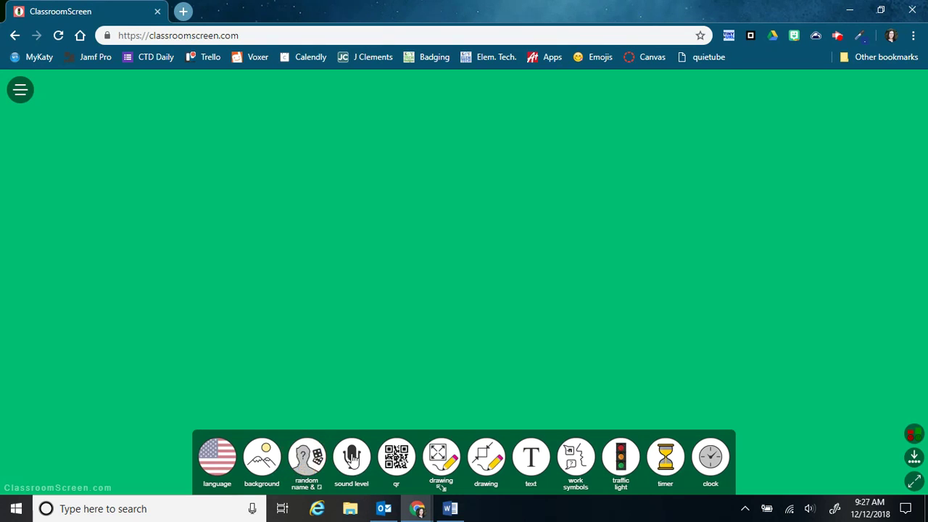
- Add the sound level meter and start it listening through the microphone
left_click(351, 464)
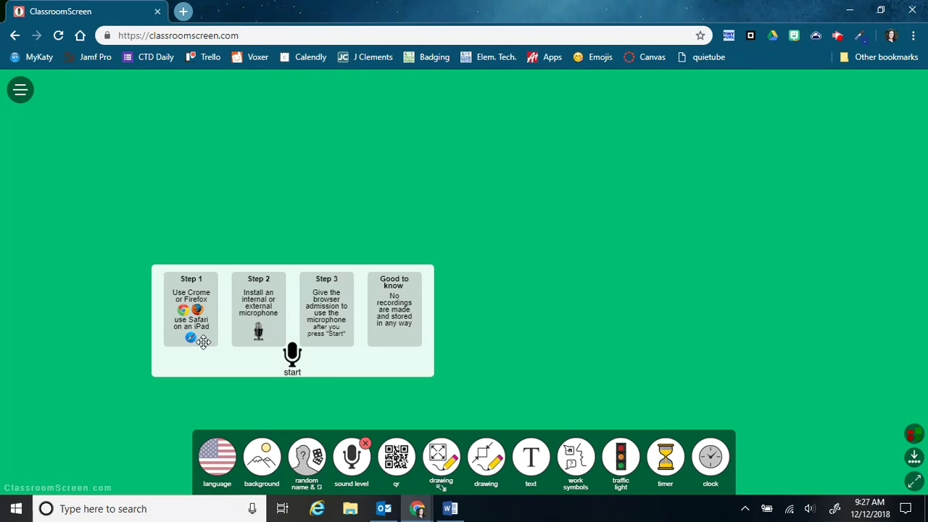
left_click(292, 361)
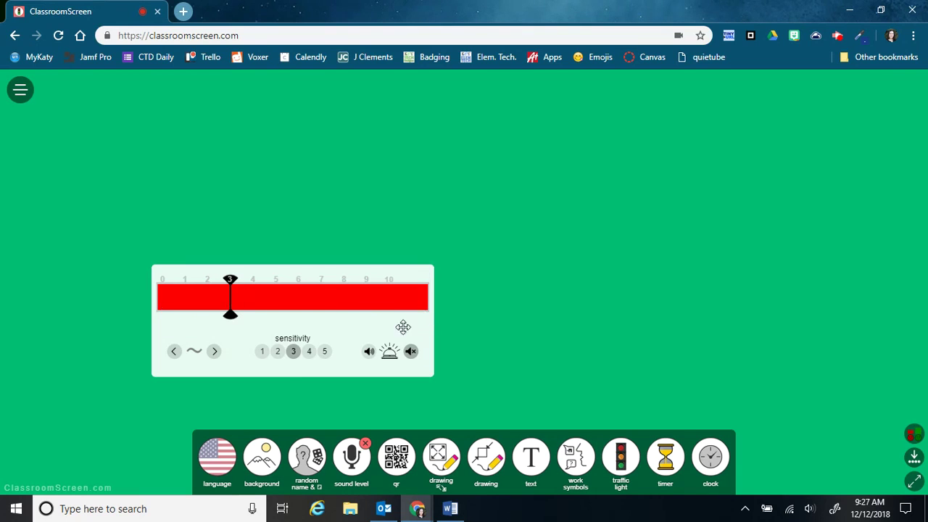
- Try sensitivity 1, 5, then 1, set the noise threshold to 3, and enable the alert sound
left_click(264, 351)
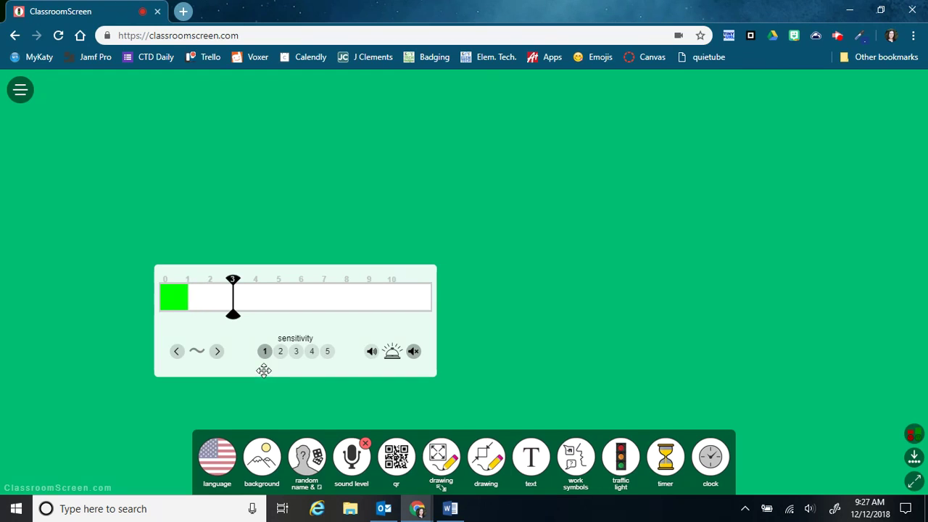
left_click(327, 352)
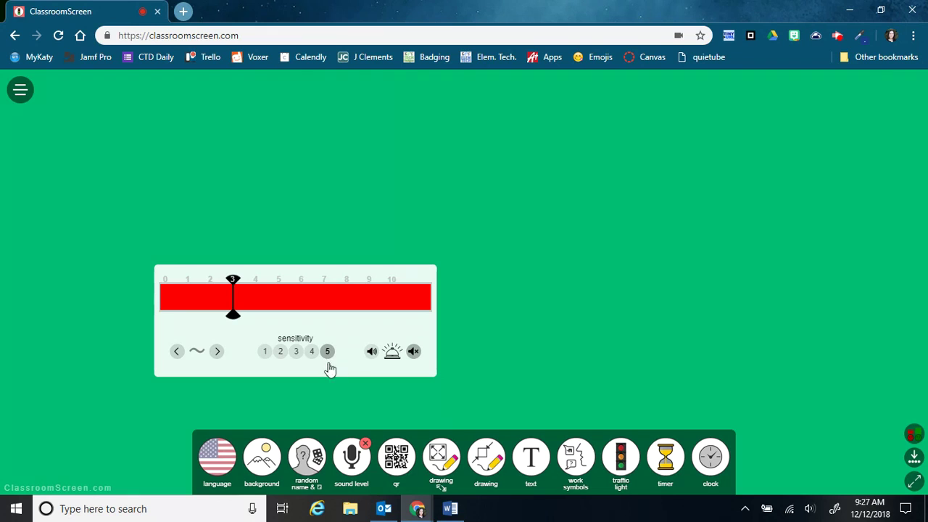
left_click(264, 352)
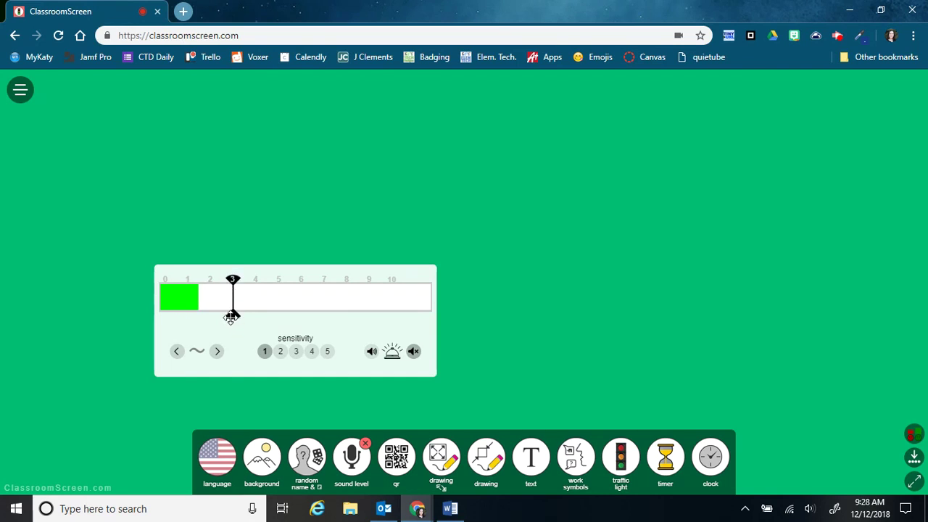
left_click(177, 352)
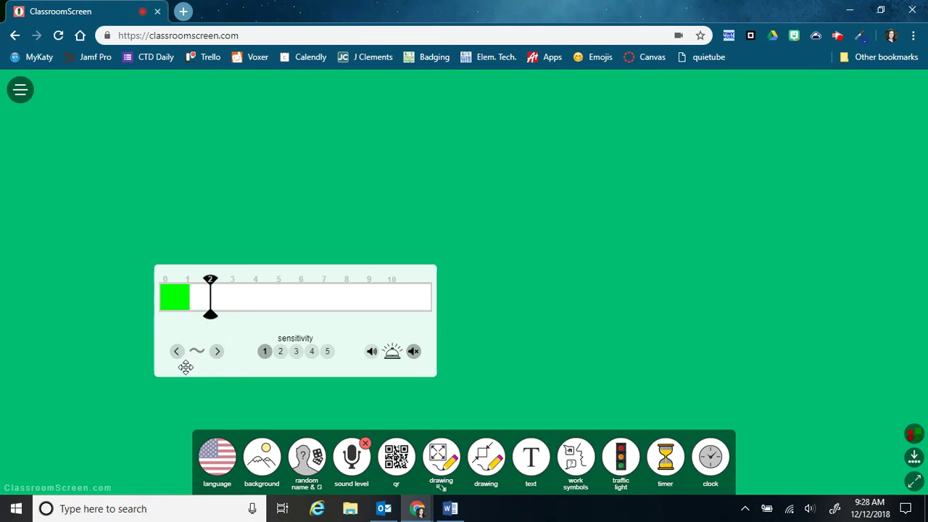
left_click(218, 353)
left_click(217, 353)
left_click(179, 352)
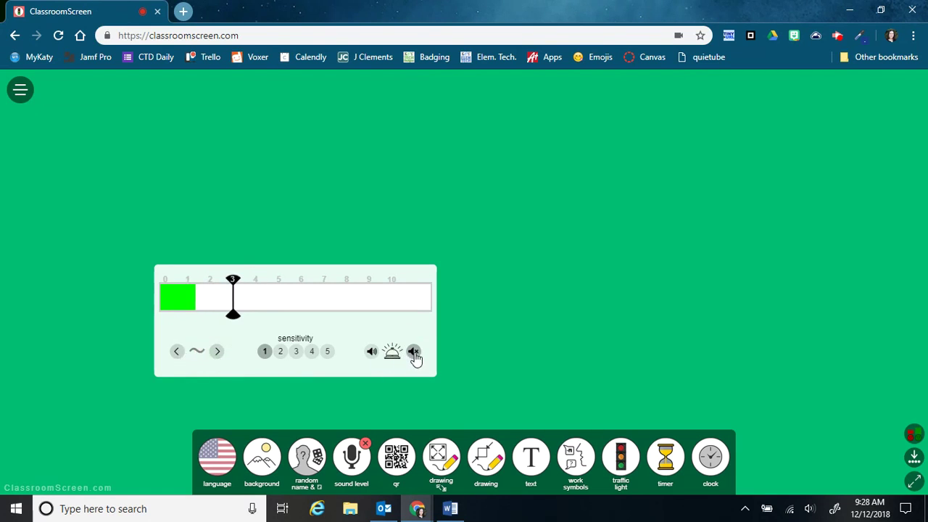
left_click(371, 352)
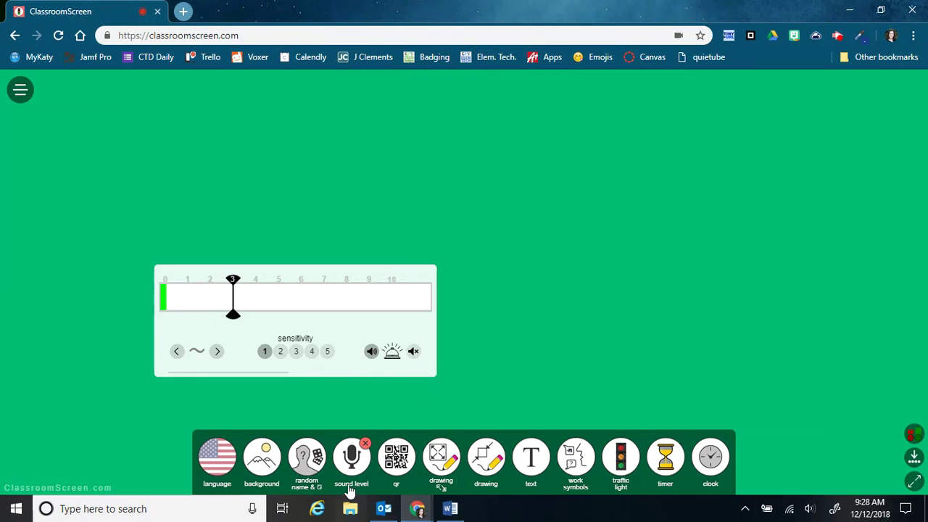
- Move the sound meter toward the centre, close it, reopen it, and close it again
left_click_drag(282, 286, 355, 245)
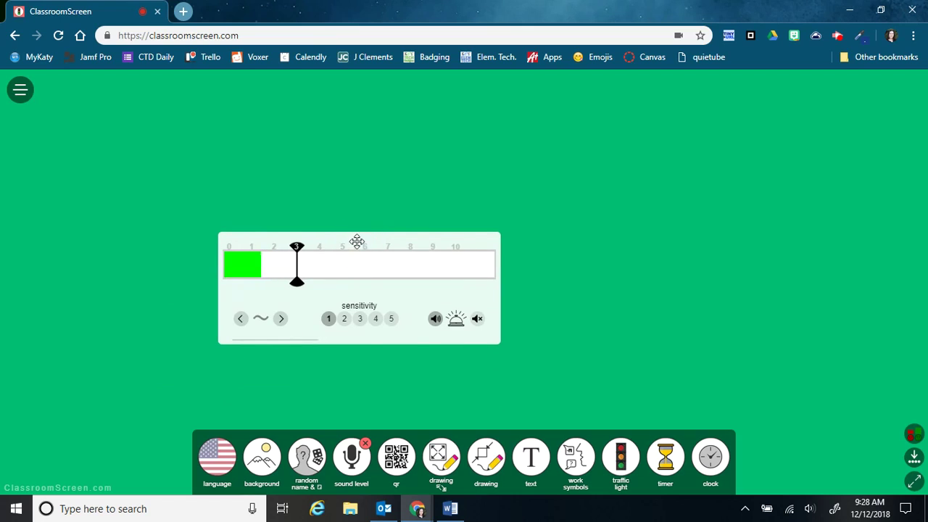
left_click(351, 460)
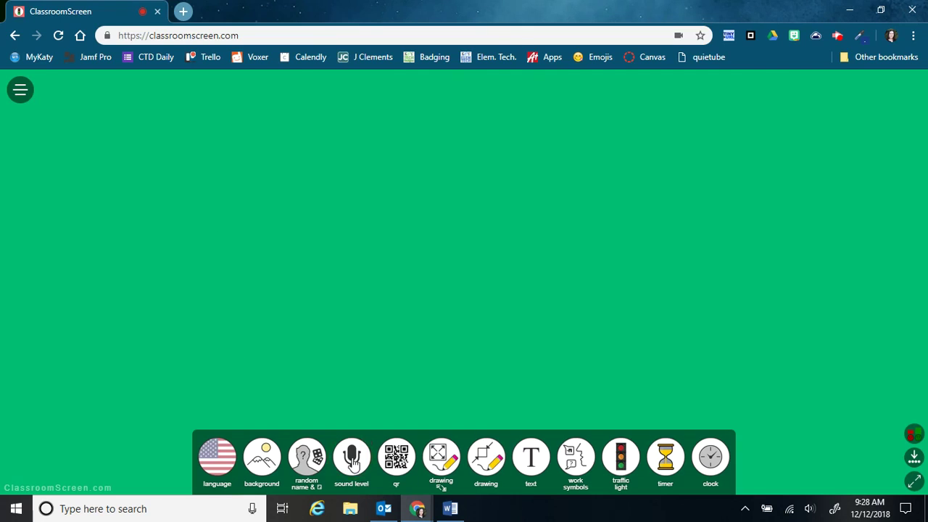
left_click(352, 460)
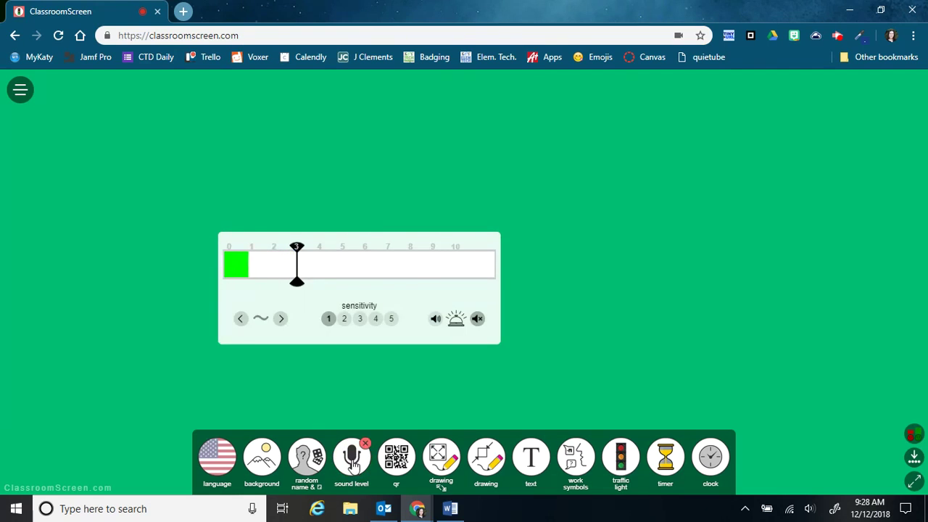
left_click(351, 475)
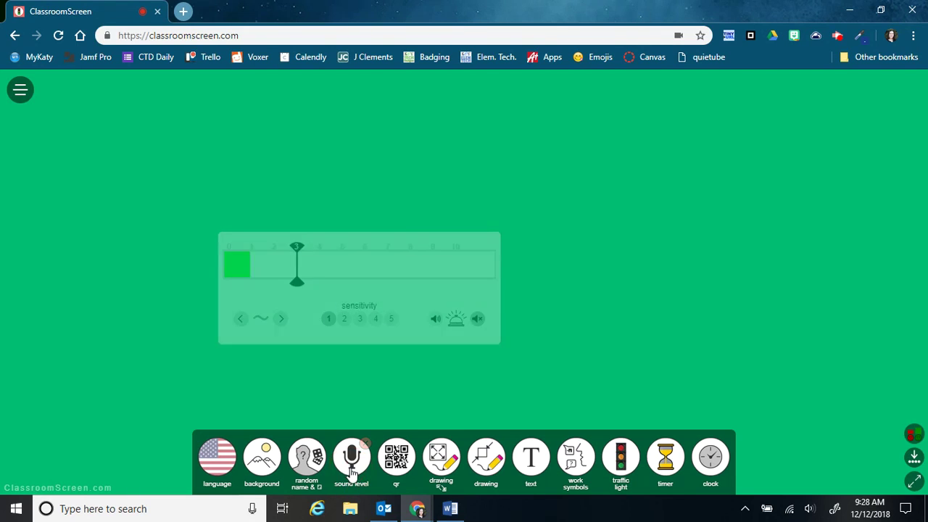
- Add a QR code in the upper left and paste in the Google Site address
left_click(397, 462)
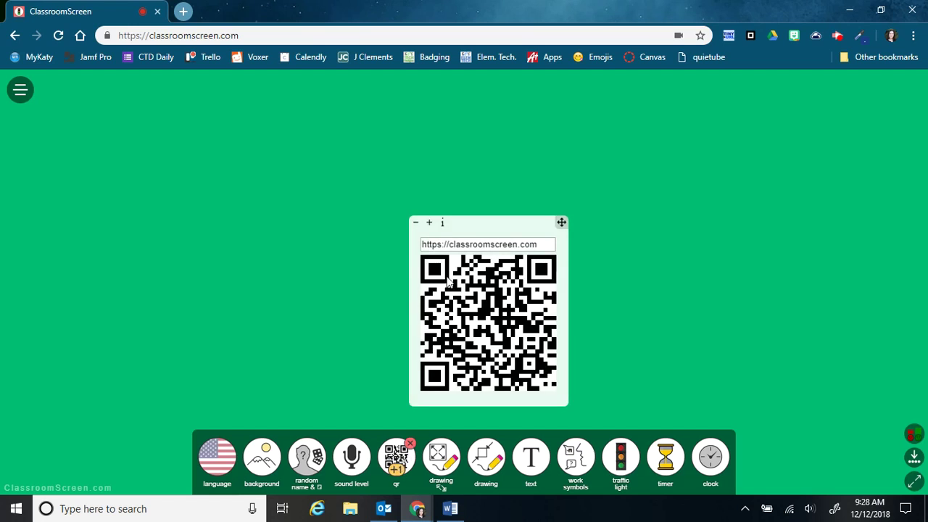
left_click_drag(561, 222, 296, 100)
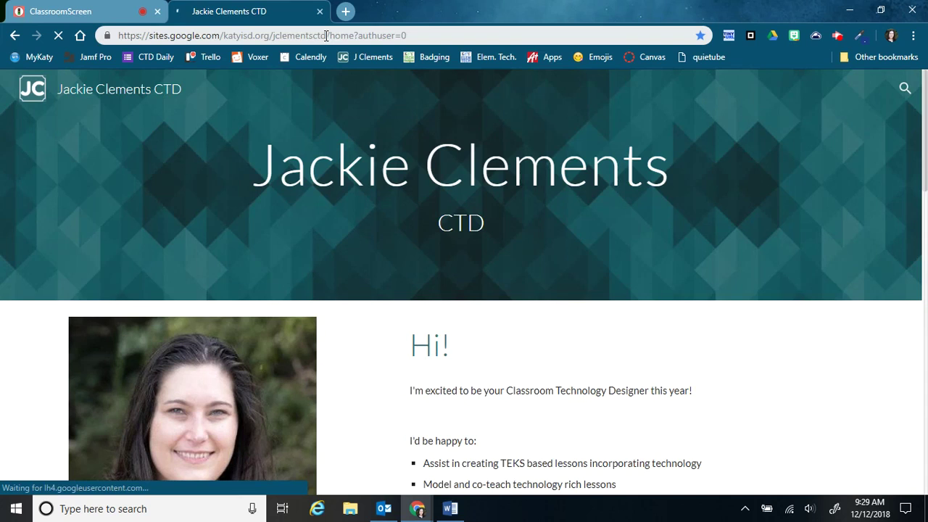
left_click(324, 36)
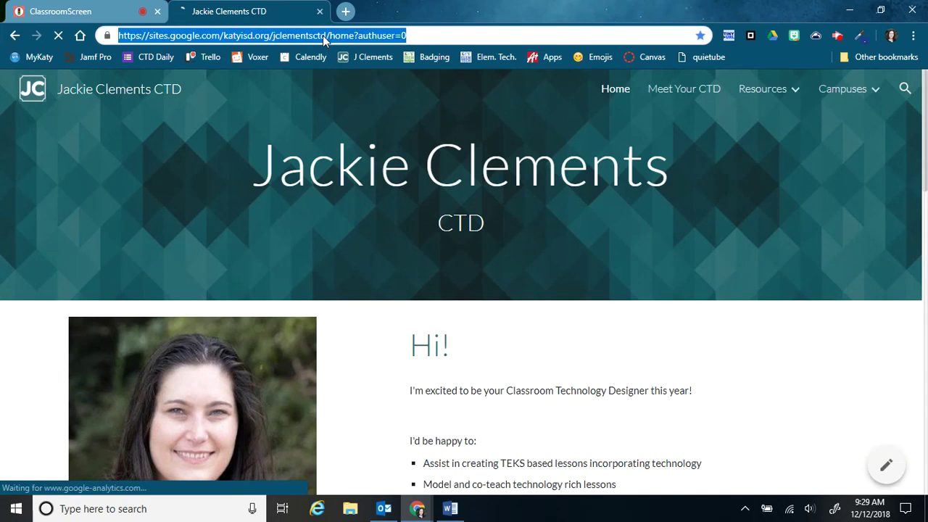
left_click(103, 11)
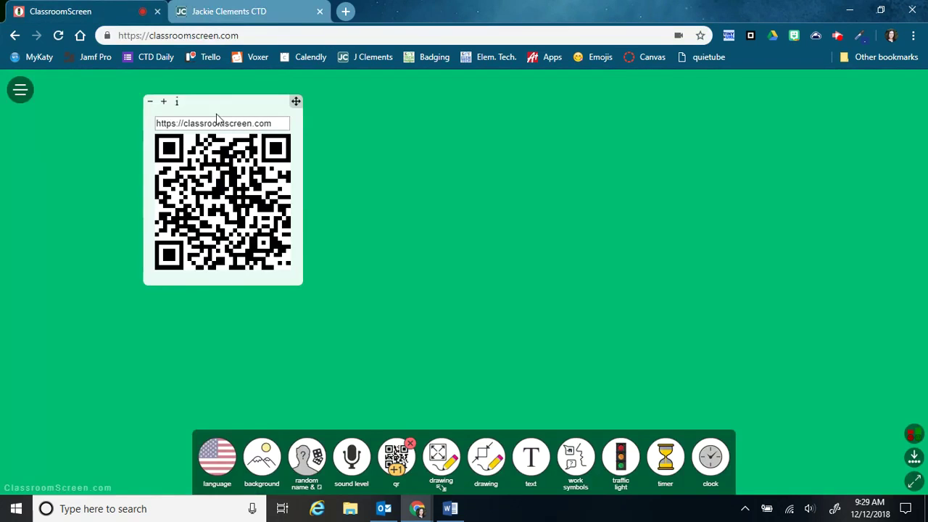
triple_click(215, 123)
key("ctrl+v")
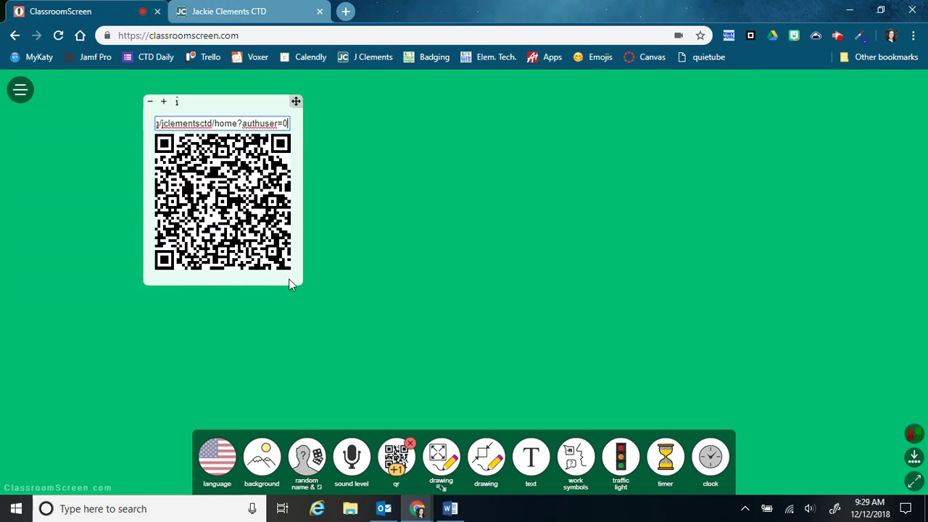
- Add a second QR code beside the first, then remove both QR widgets
left_click(397, 472)
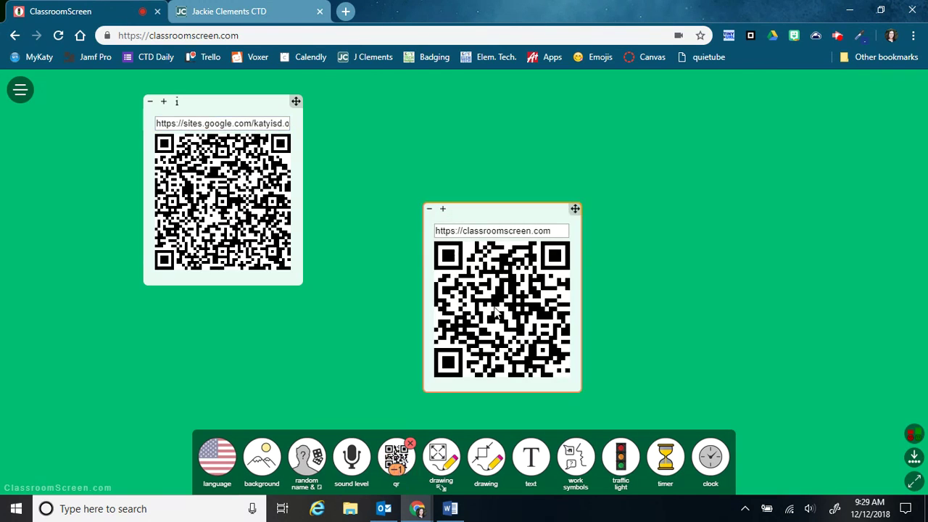
left_click_drag(495, 218, 389, 110)
left_click(410, 443)
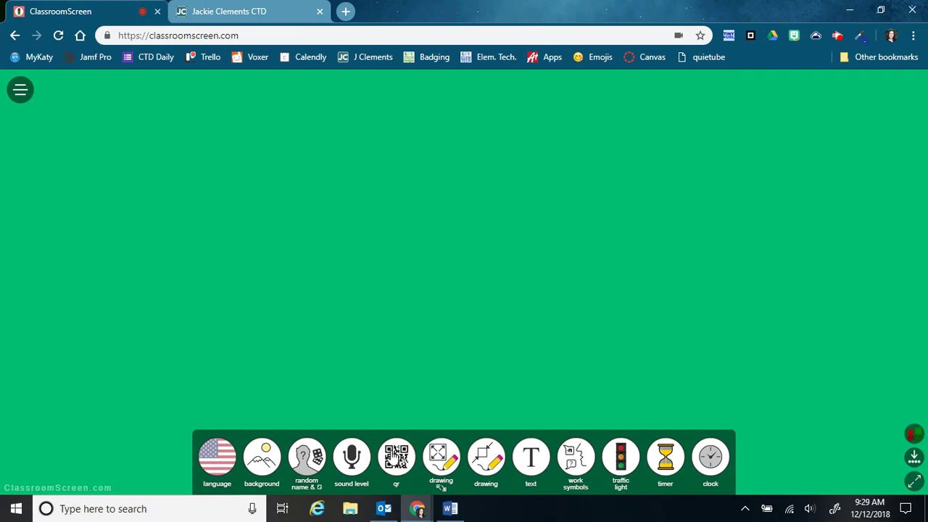
- Open the whiteboard and draw a black looped line, a thin red one and a blue one
left_click(443, 461)
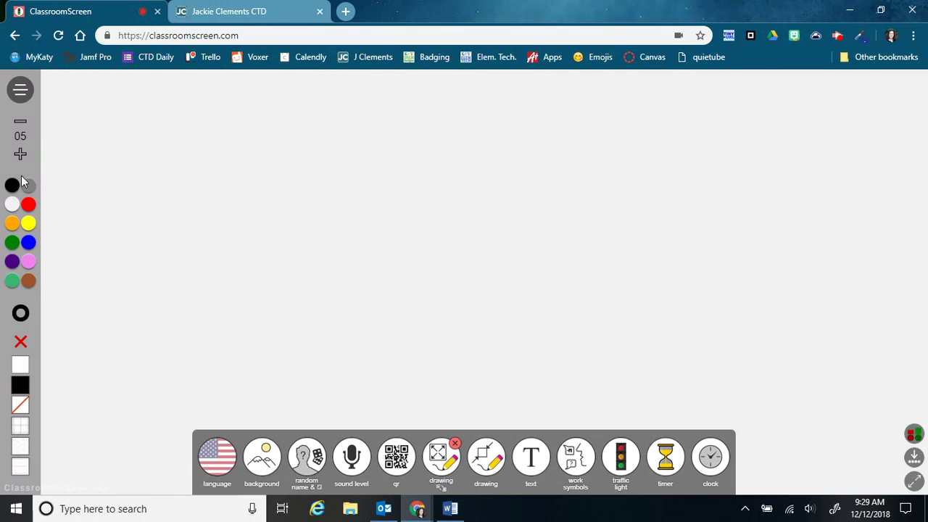
mouse_move(141, 107)
left_mouse_down()
mouse_move(138, 147)
mouse_move(97, 217)
mouse_move(142, 378)
left_mouse_up()
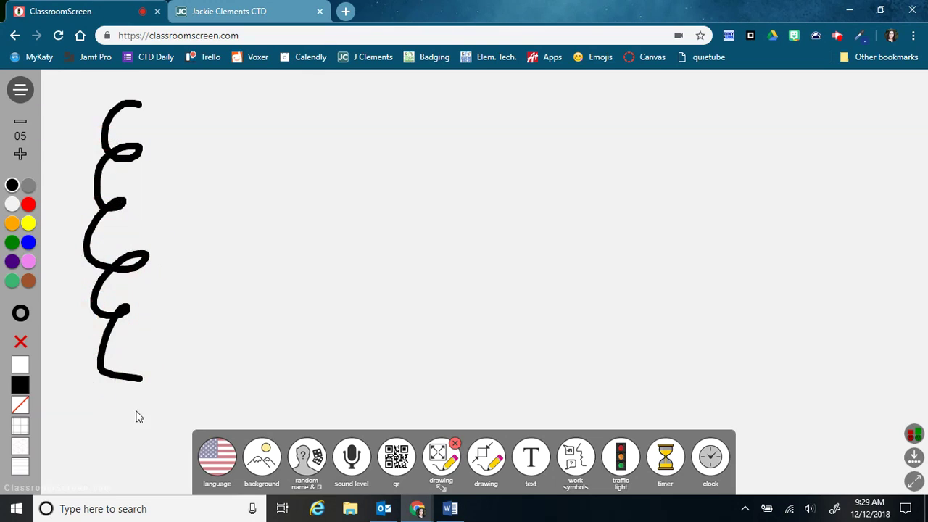
left_click(19, 124)
left_click(19, 124)
left_click(19, 124)
left_click(18, 124)
left_click(29, 204)
mouse_move(213, 119)
left_mouse_down()
mouse_move(182, 214)
mouse_move(214, 281)
mouse_move(188, 344)
left_mouse_up()
left_click(29, 243)
mouse_move(300, 127)
left_mouse_down()
mouse_move(288, 182)
mouse_move(287, 357)
left_mouse_up()
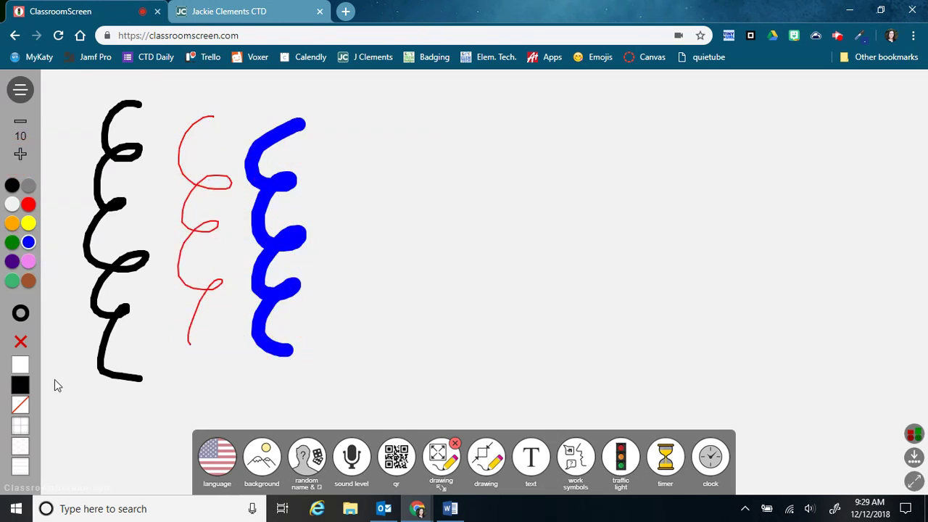
- Draw a size-15 green line, erase a zigzag through the lines, and clear the drawing
left_click(20, 154)
left_click(12, 242)
left_click(358, 120)
mouse_move(359, 123)
left_mouse_down()
mouse_move(367, 291)
mouse_move(350, 370)
left_mouse_up()
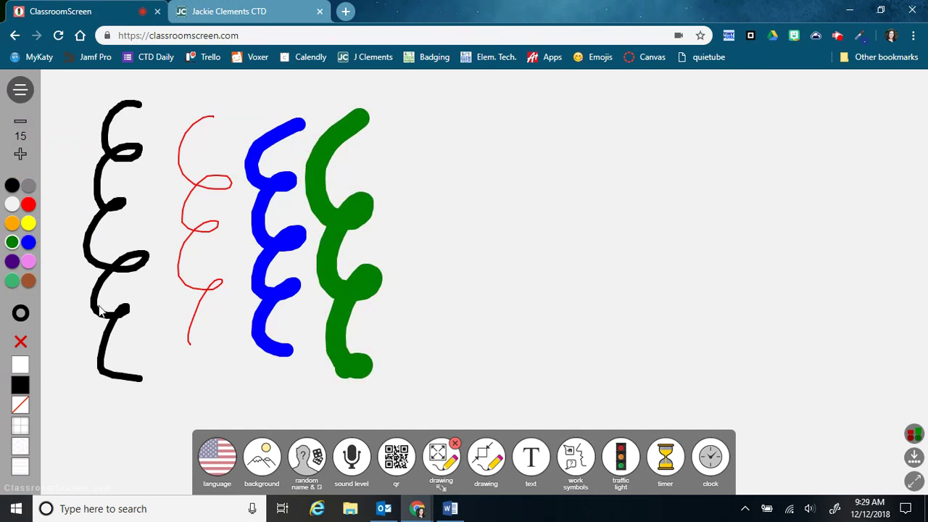
left_click(21, 313)
mouse_move(78, 166)
left_mouse_down()
mouse_move(392, 166)
mouse_move(40, 250)
mouse_move(264, 315)
mouse_move(79, 381)
left_mouse_up()
left_click(21, 342)
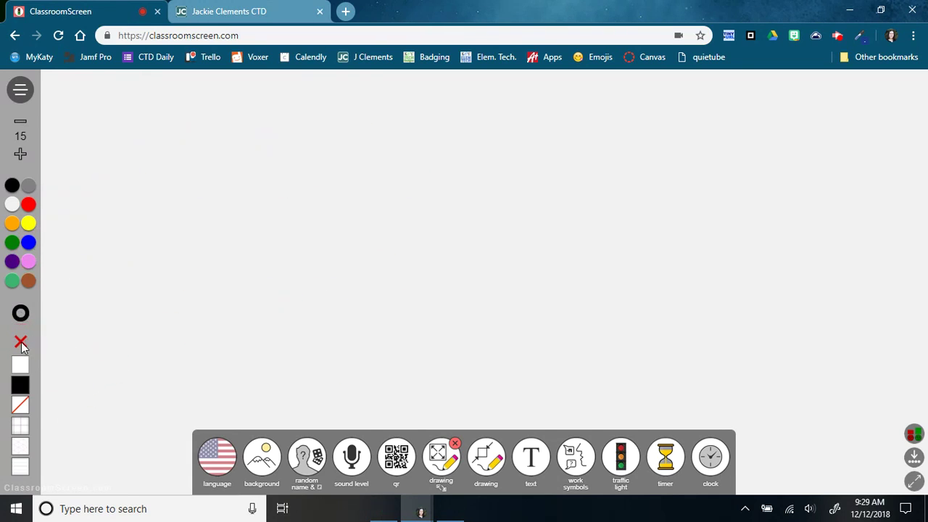
- Set a black canvas, draw a thick pink zigzag, and turn the canvas green
left_click(20, 384)
left_click(28, 261)
mouse_move(208, 158)
left_mouse_down()
mouse_move(345, 260)
mouse_move(629, 259)
left_mouse_up()
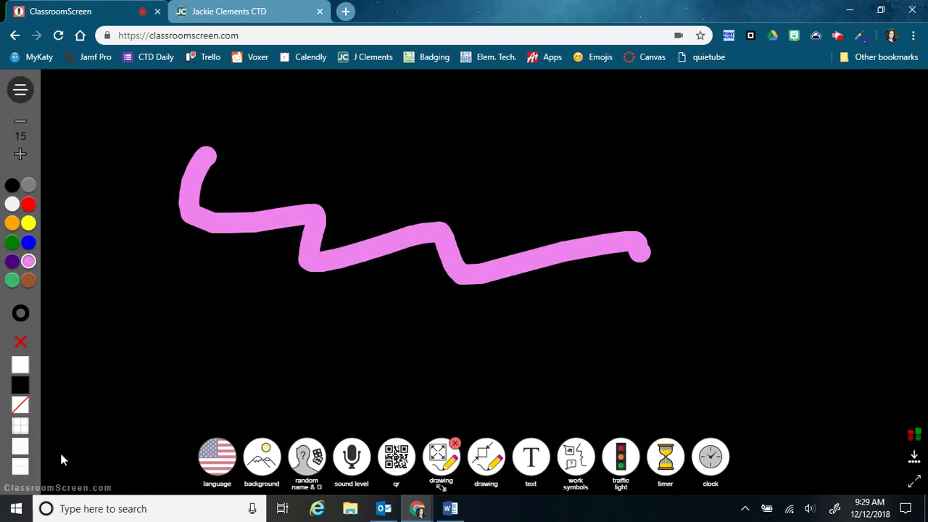
left_click(20, 426)
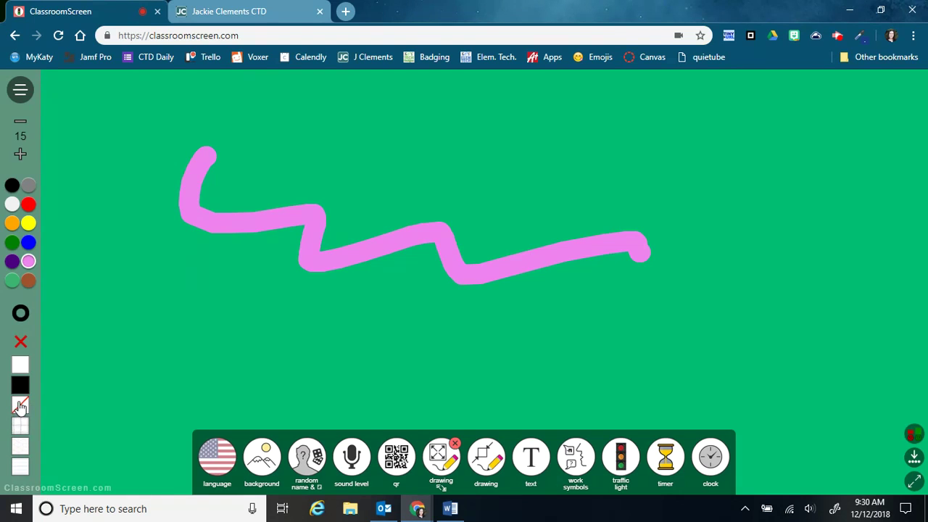
- Try the square grid, isometric and lined backgrounds, then erase the pink drawing
left_click(21, 443)
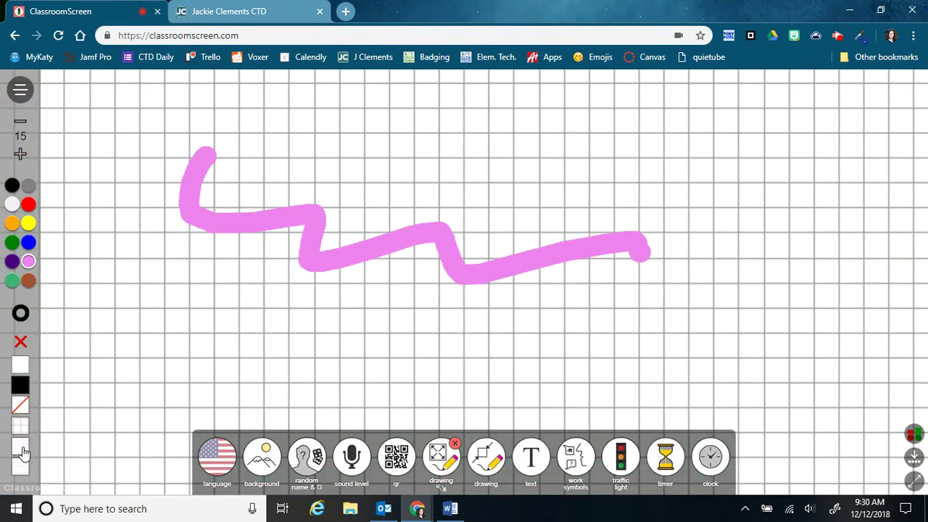
left_click(22, 453)
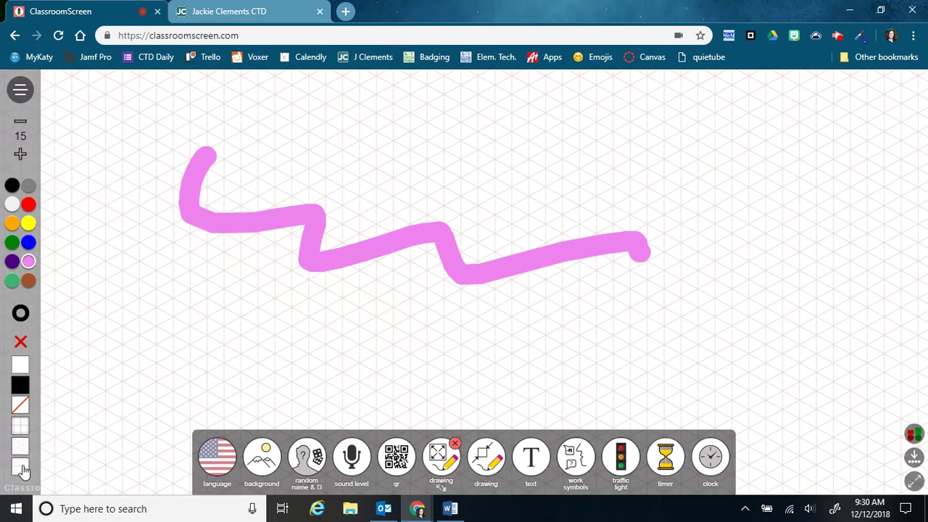
left_click(22, 469)
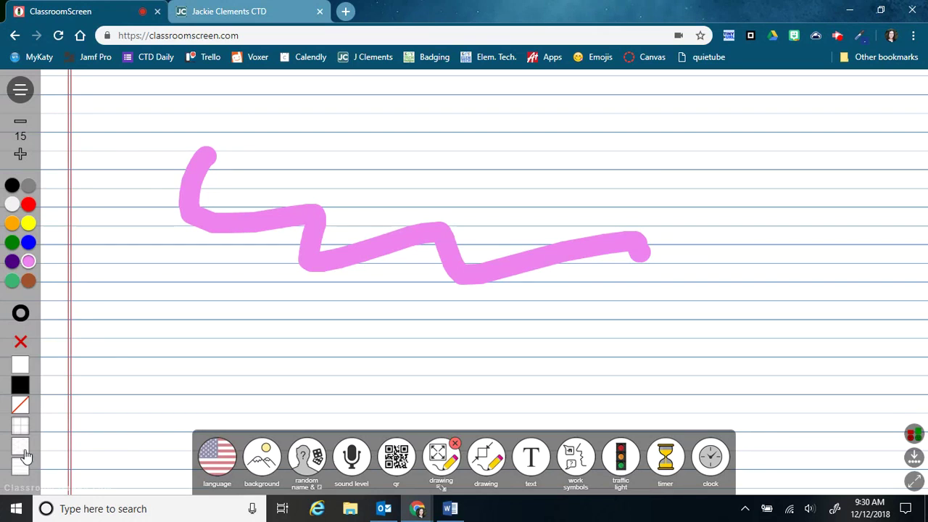
left_click(22, 343)
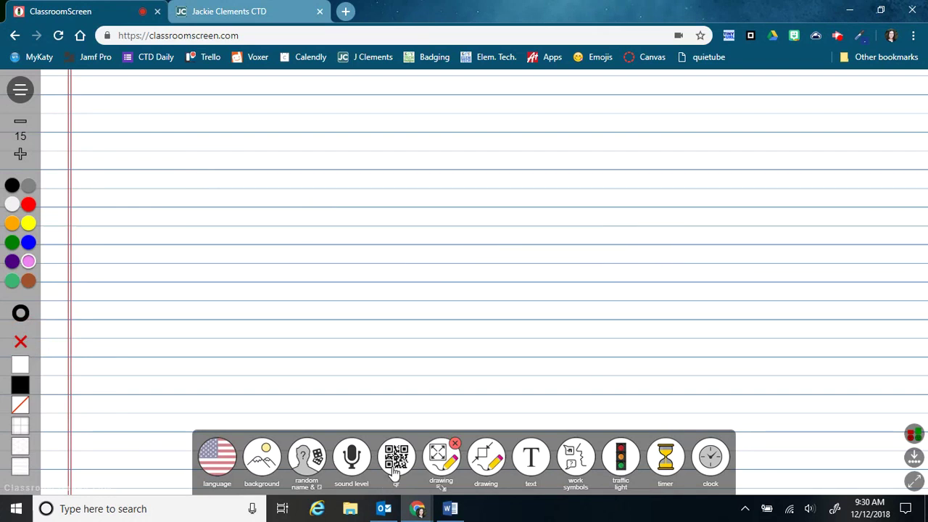
left_click(437, 463)
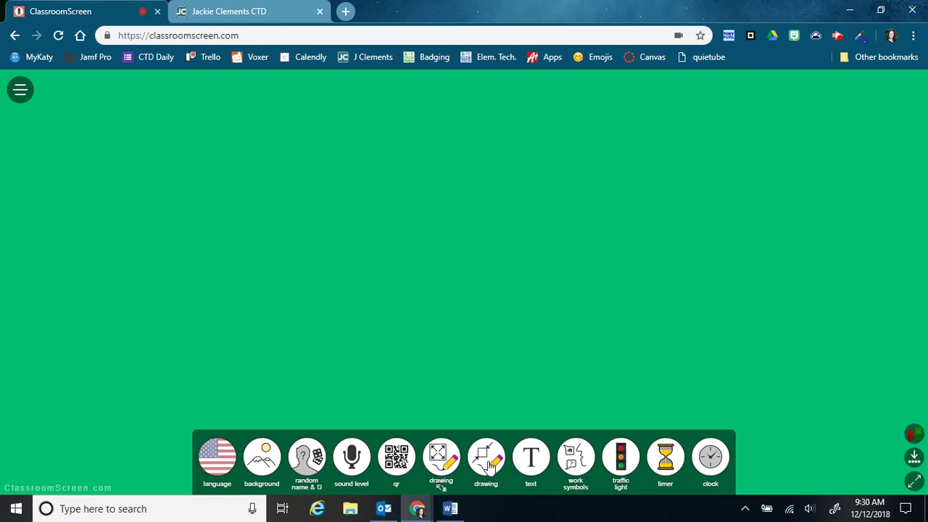
left_click(487, 464)
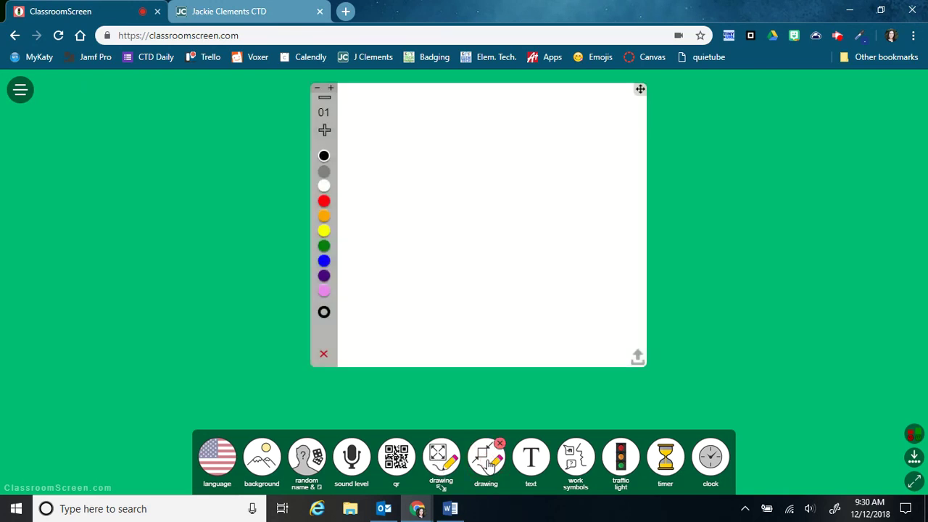
left_click_drag(640, 90, 382, 89)
left_click(66, 201)
mouse_move(136, 124)
left_mouse_down()
mouse_move(197, 130)
mouse_move(218, 258)
mouse_move(288, 274)
left_mouse_up()
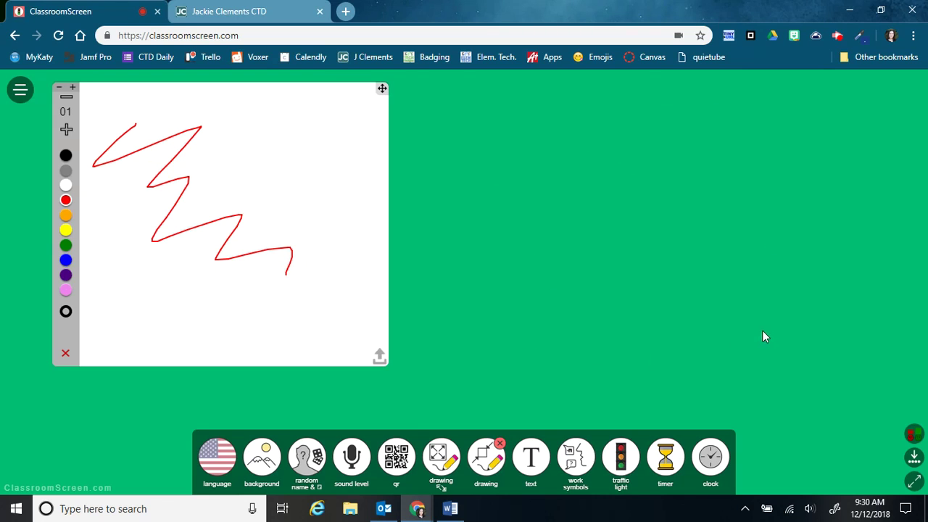
left_click(396, 456)
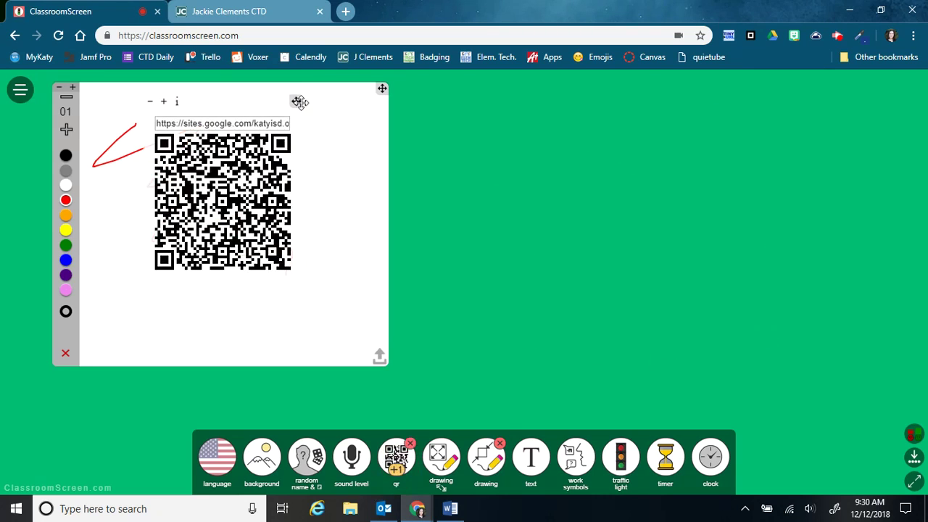
mouse_move(298, 99)
left_mouse_down()
mouse_move(488, 120)
mouse_move(560, 102)
left_mouse_up()
left_click(306, 459)
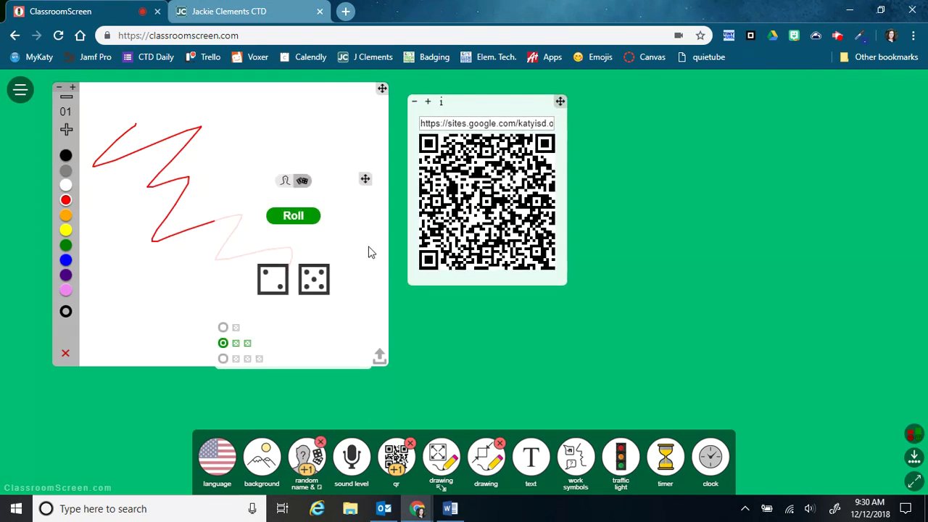
left_click_drag(367, 180, 744, 110)
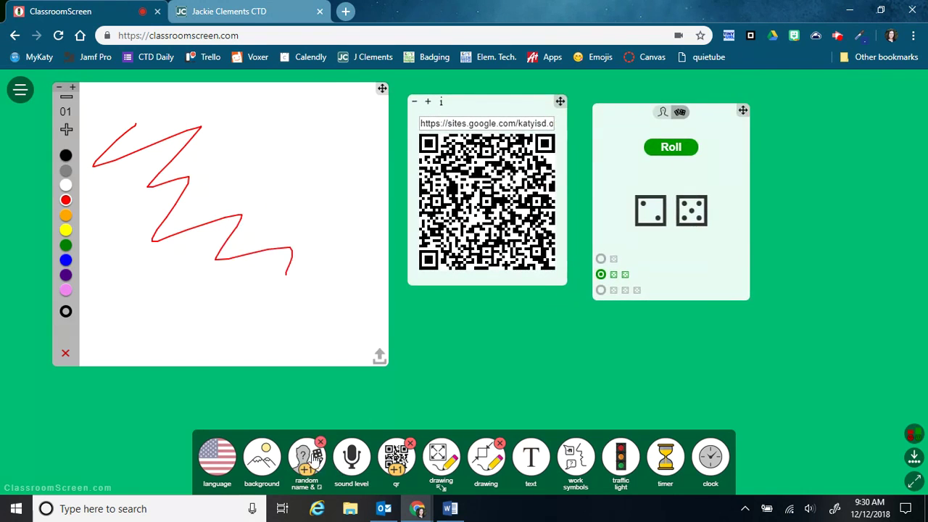
left_click(319, 443)
left_click(410, 444)
left_click(499, 443)
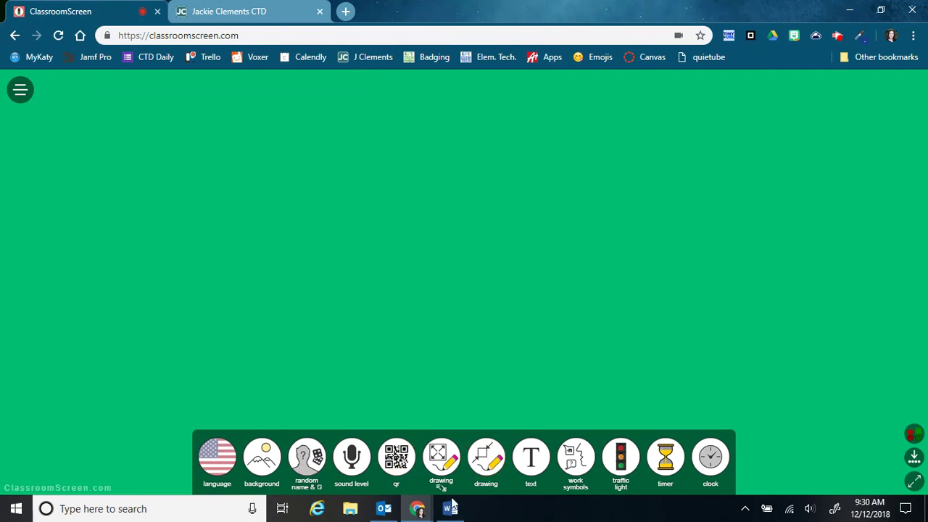
left_click(532, 458)
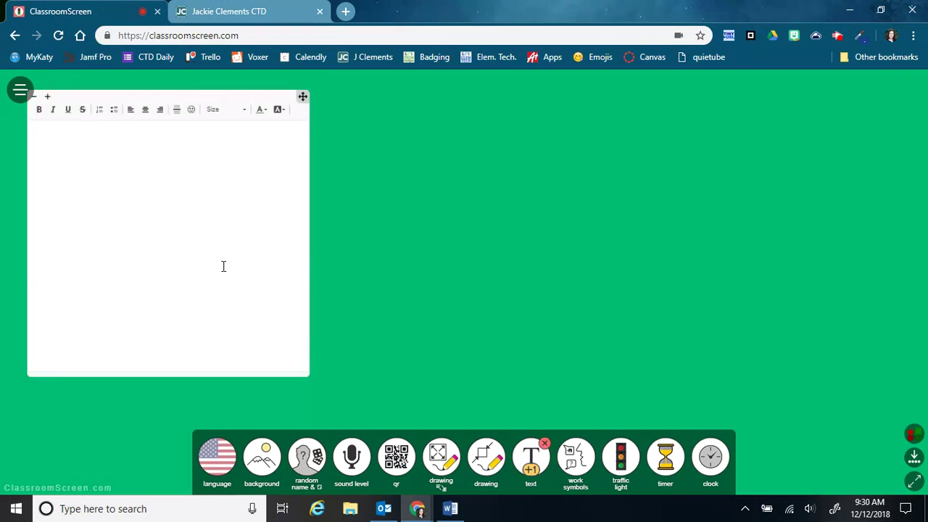
type("Directions:  1. ")
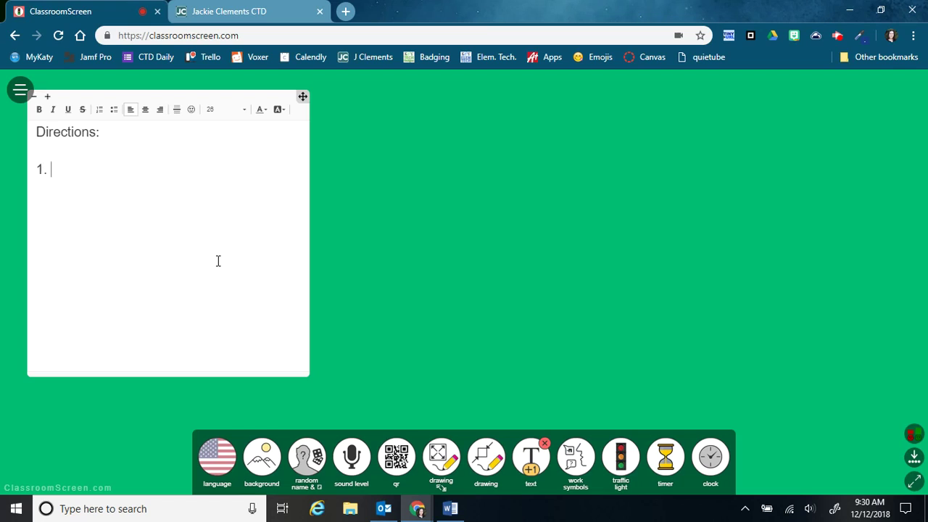
type("Finish your works")
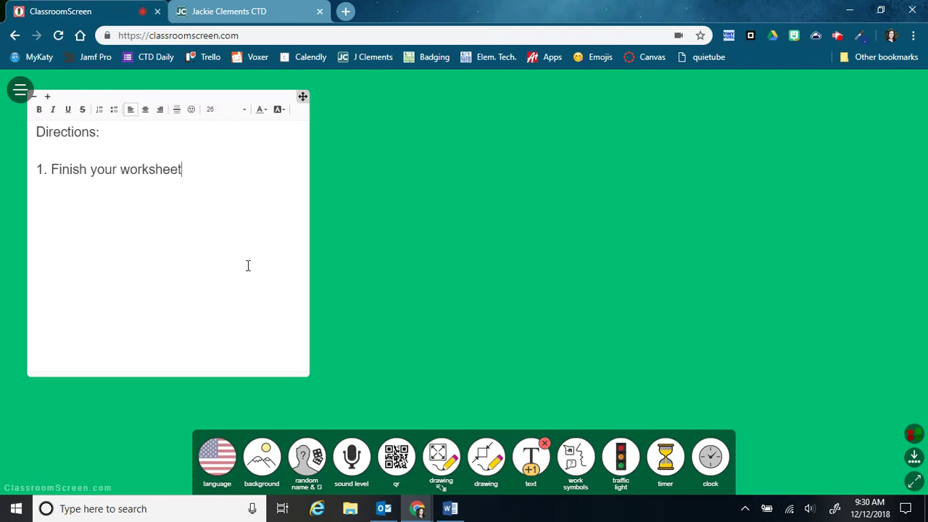
type("heet")
left_click(535, 472)
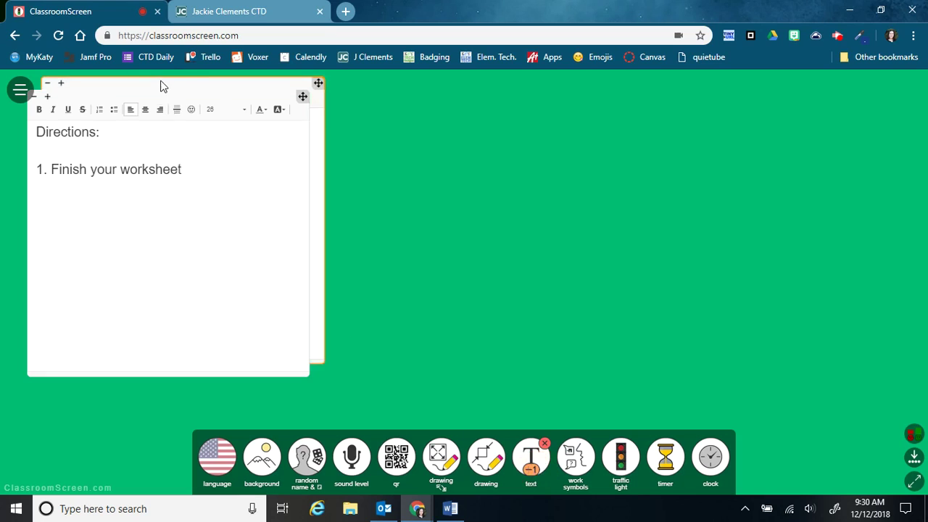
left_click_drag(163, 85, 487, 90)
left_click(473, 158)
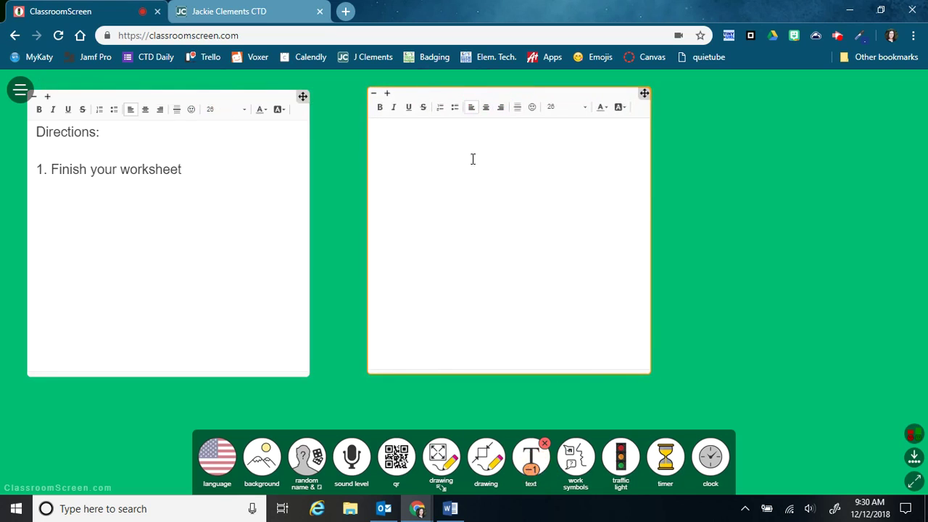
type("When you're done:")
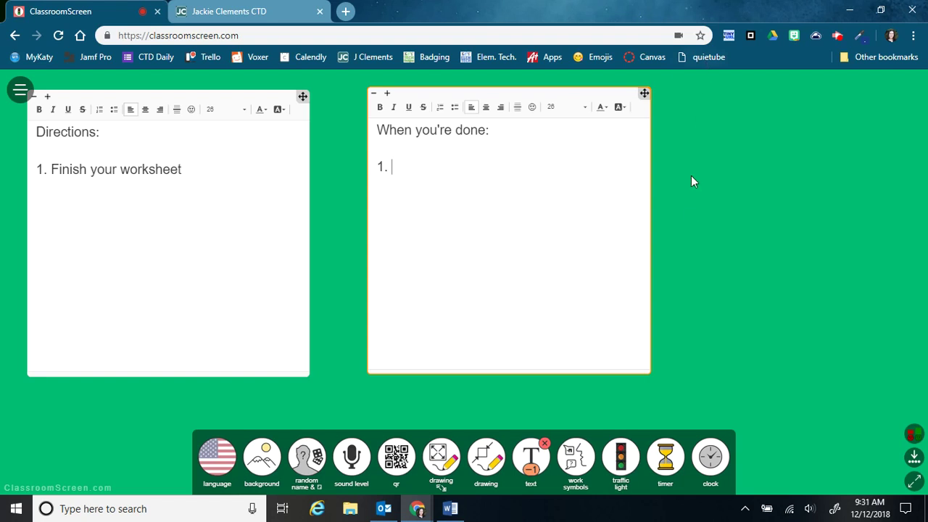
left_click(527, 456)
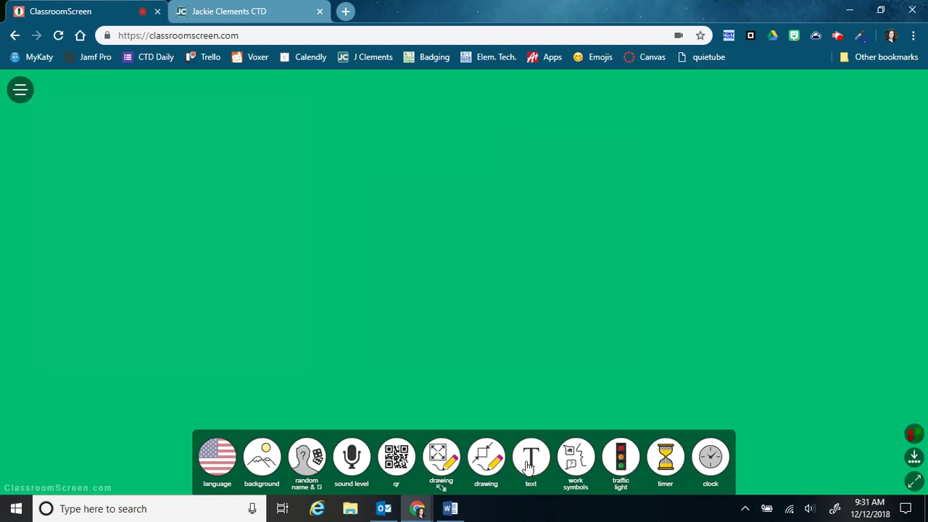
- Show the silence work symbol, cycle through whisper, ask neighbor and work together, then return to silence
left_click(576, 464)
left_click(797, 274)
left_click_drag(637, 236, 431, 155)
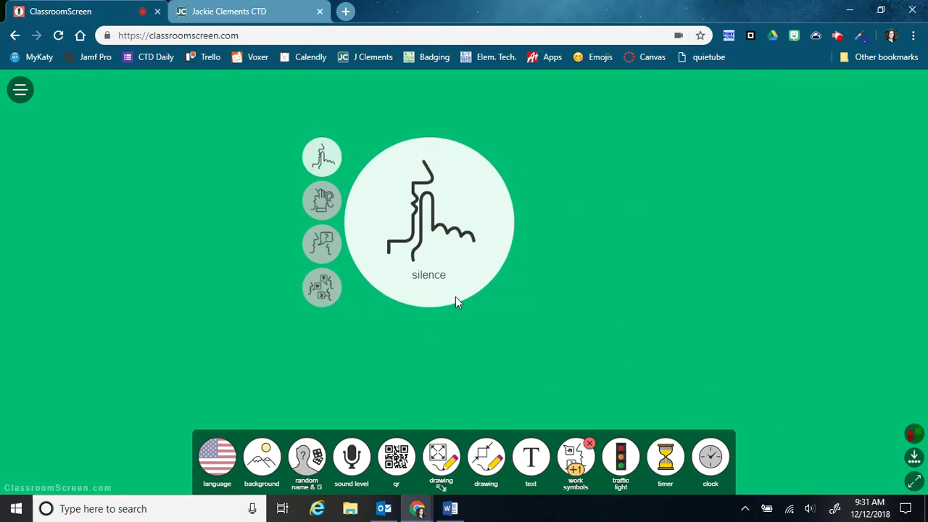
left_click(322, 204)
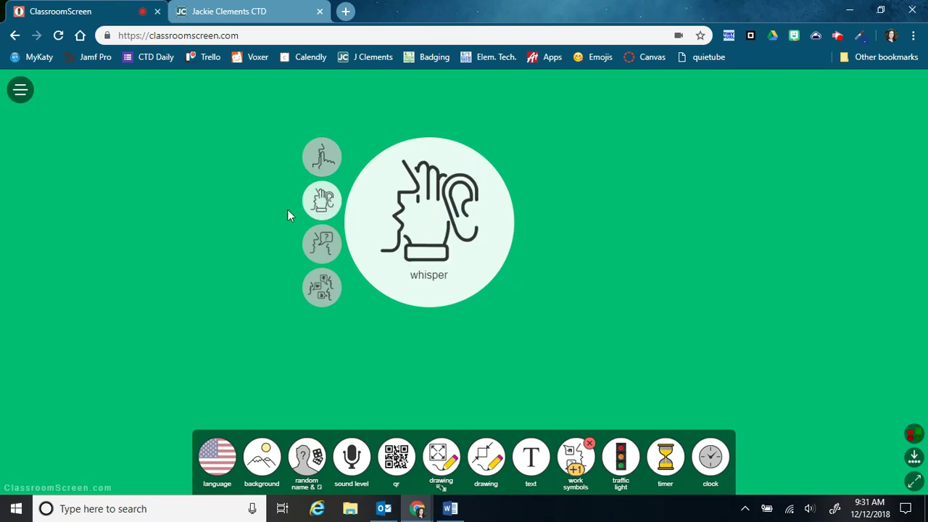
left_click(321, 250)
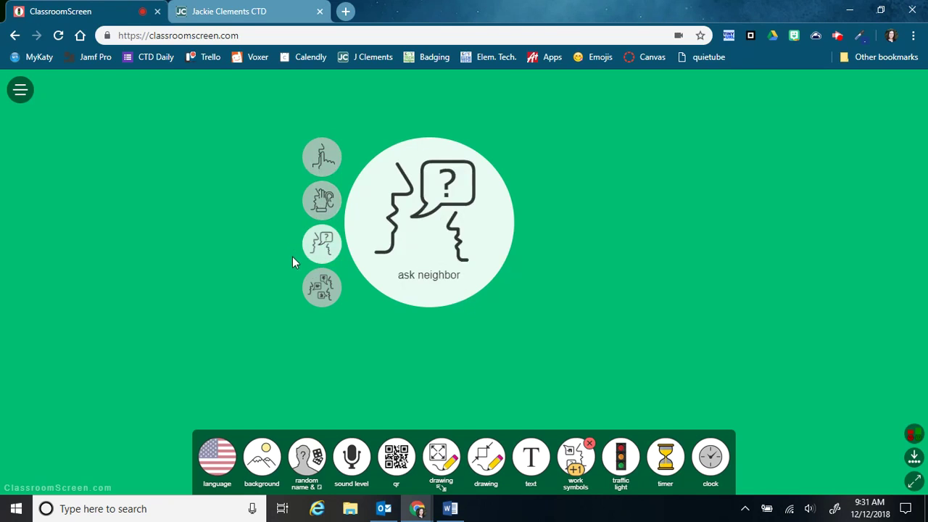
left_click(321, 303)
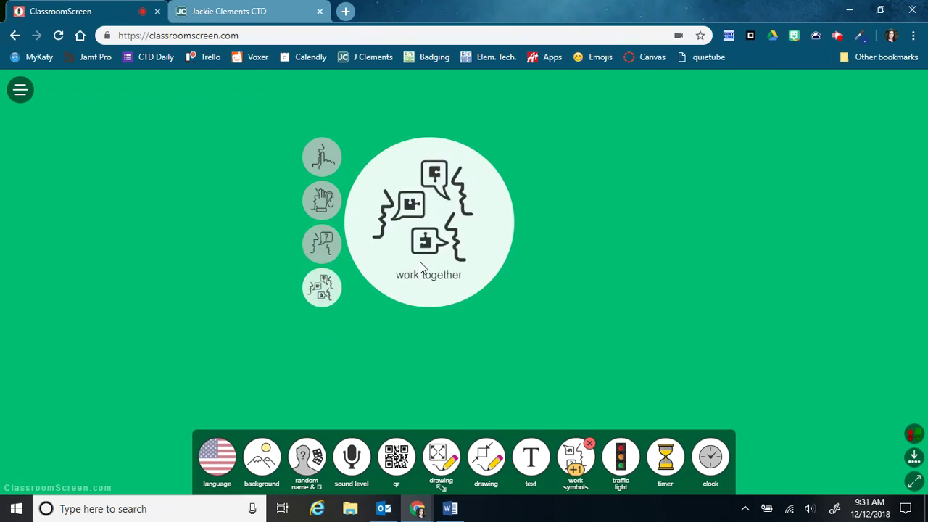
left_click_drag(420, 261, 240, 237)
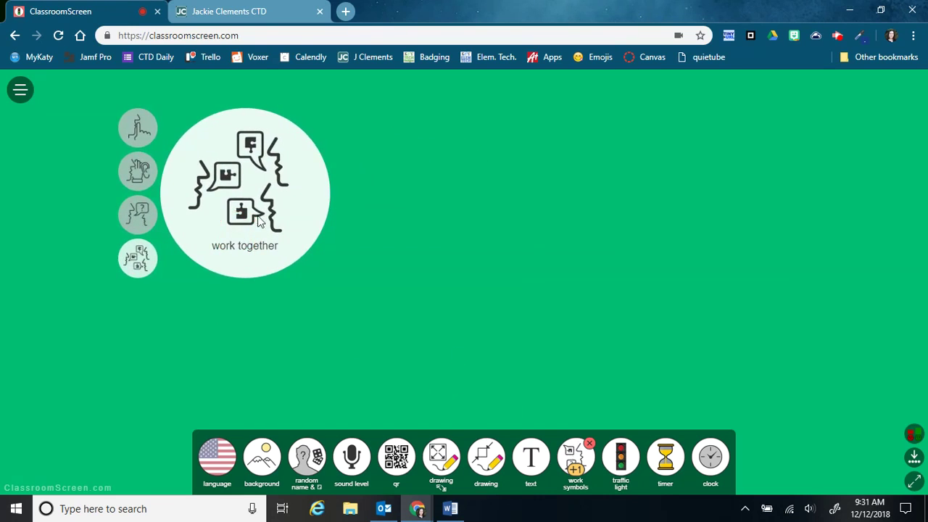
left_click(140, 127)
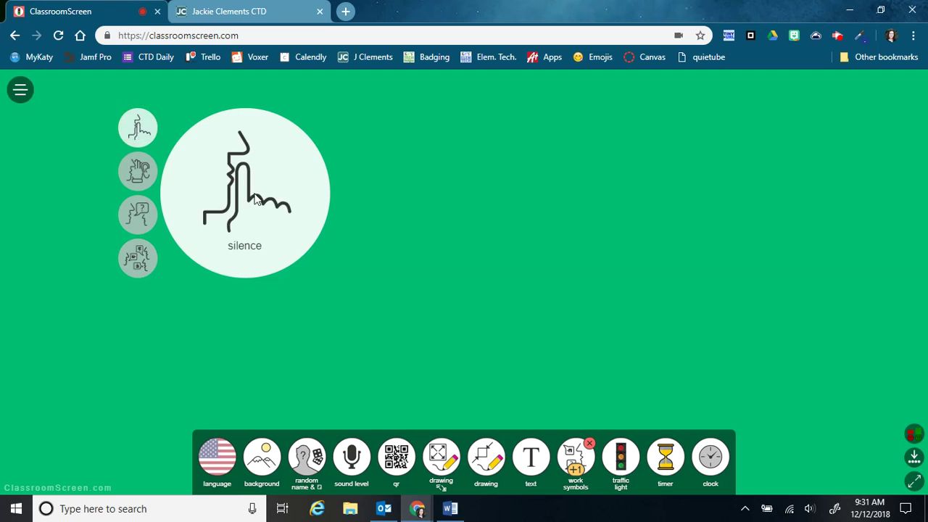
- Add a second 'ask neighbor' symbol beside silence, then close the work symbols widget
left_click(575, 471)
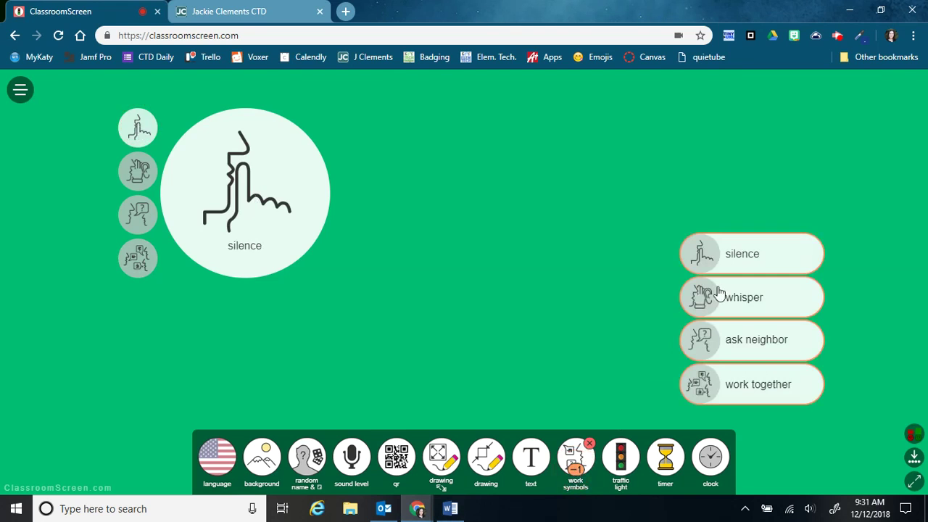
left_click(770, 333)
left_click_drag(824, 345, 503, 209)
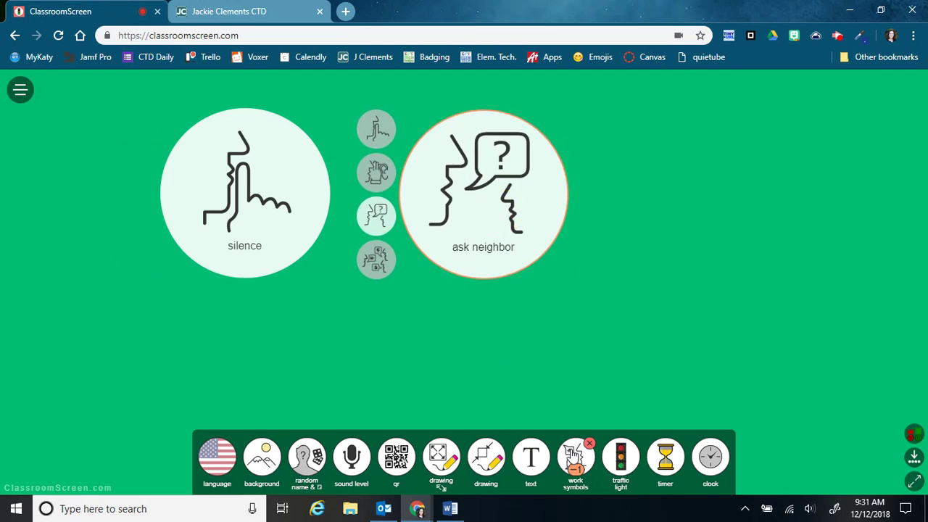
left_click(571, 454)
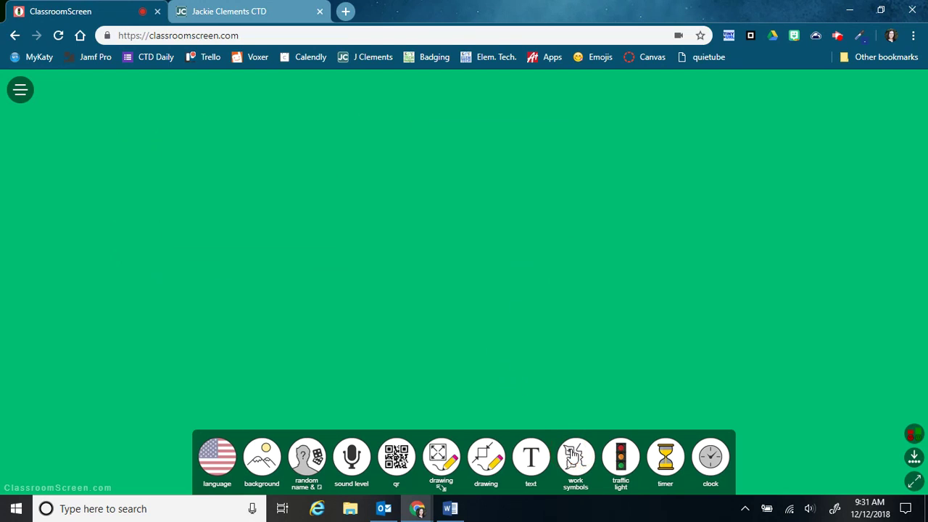
left_click(620, 468)
left_click_drag(617, 266, 292, 262)
left_click(239, 277)
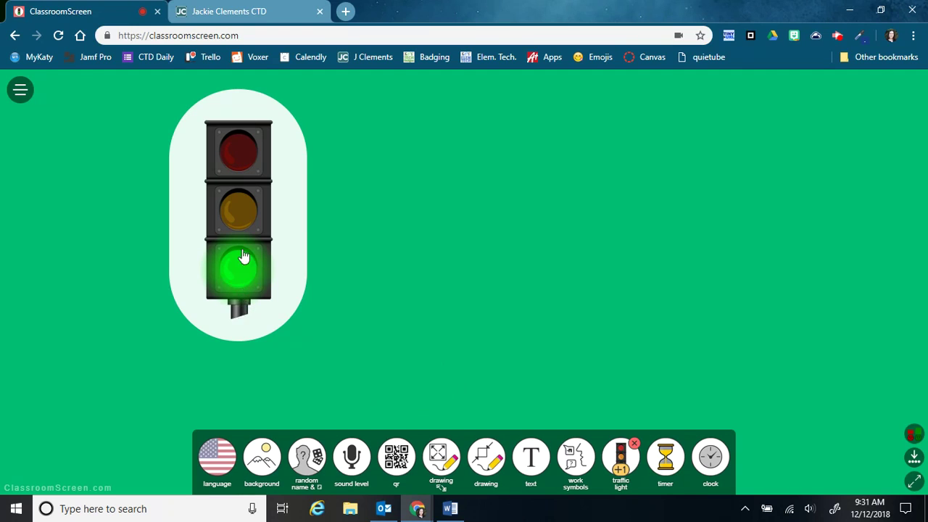
left_click(239, 153)
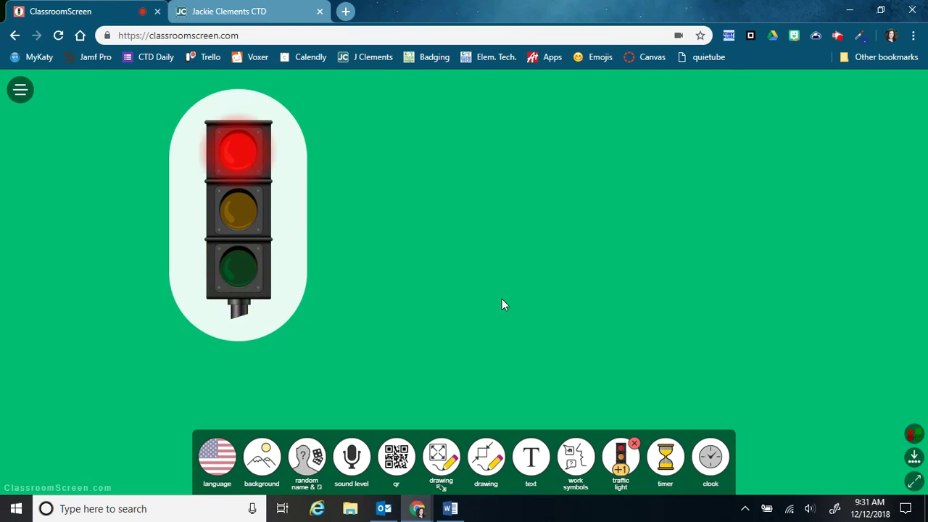
left_click(240, 222)
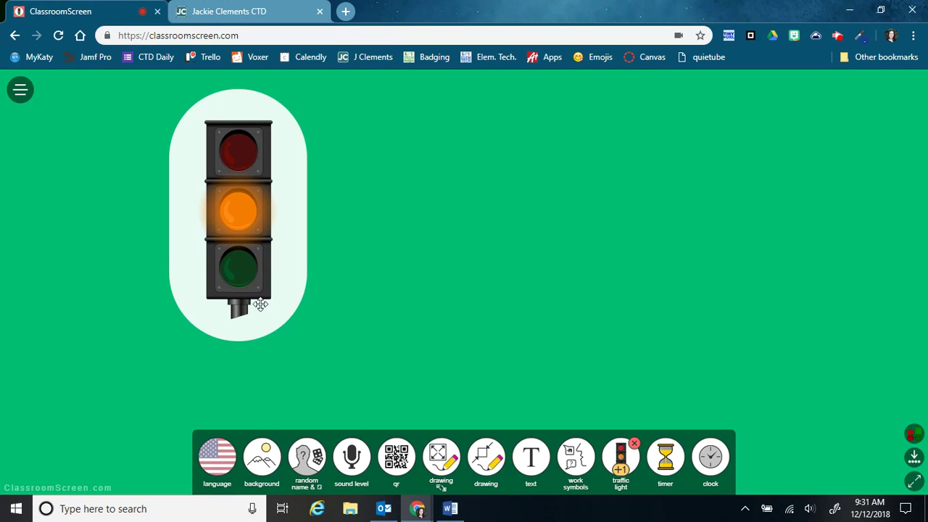
left_click(240, 274)
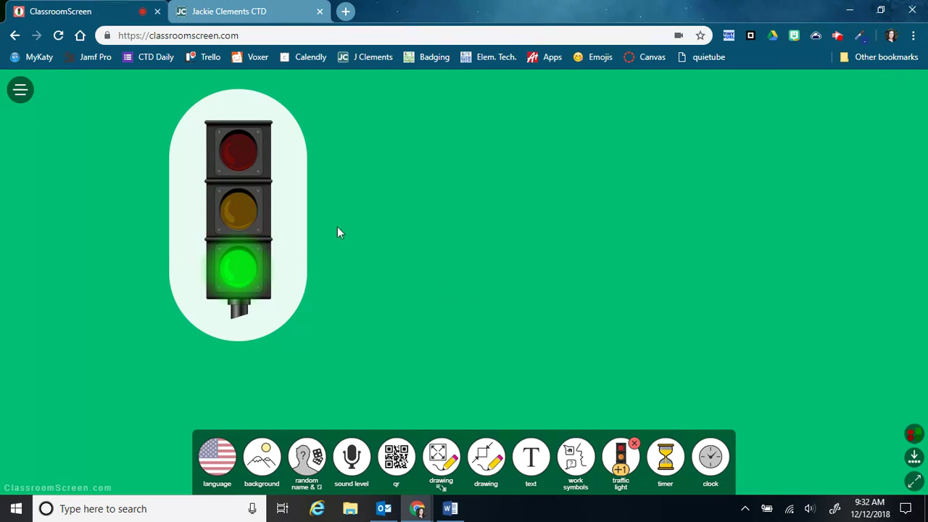
left_click(243, 218)
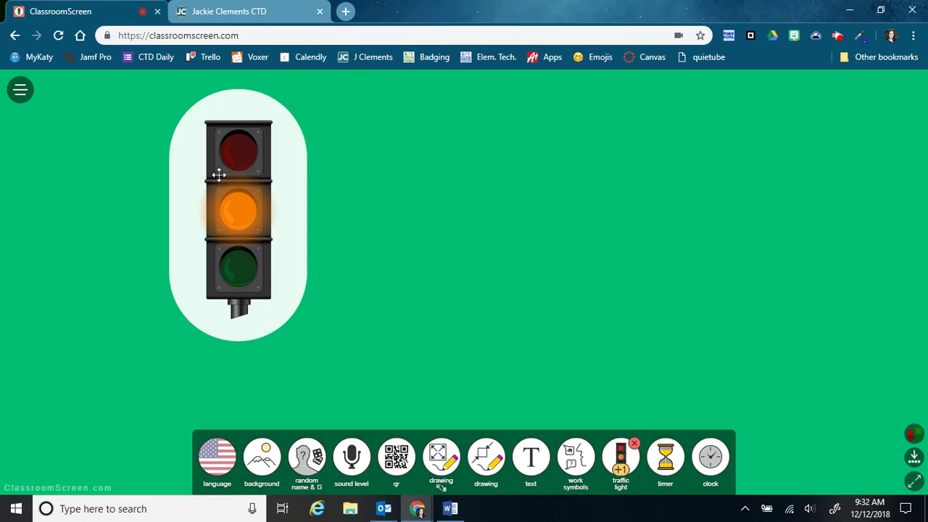
left_click(241, 163)
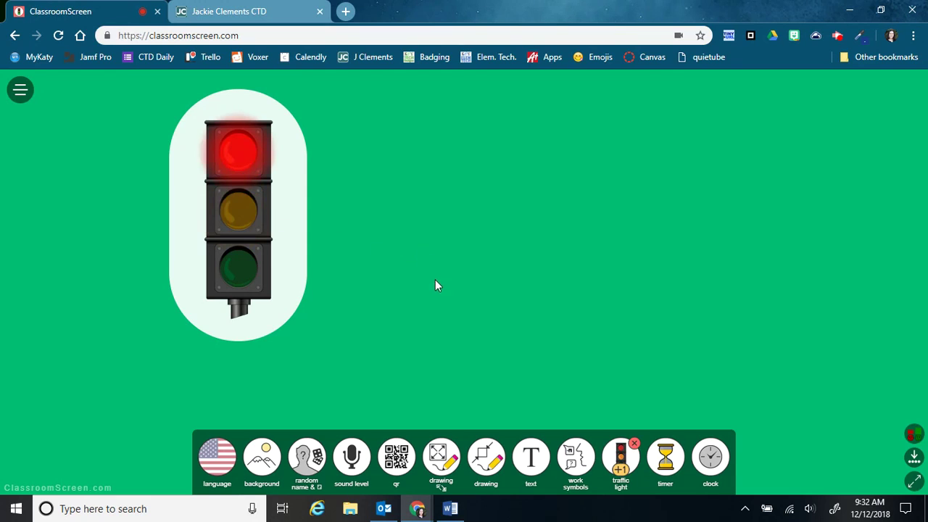
left_click(634, 443)
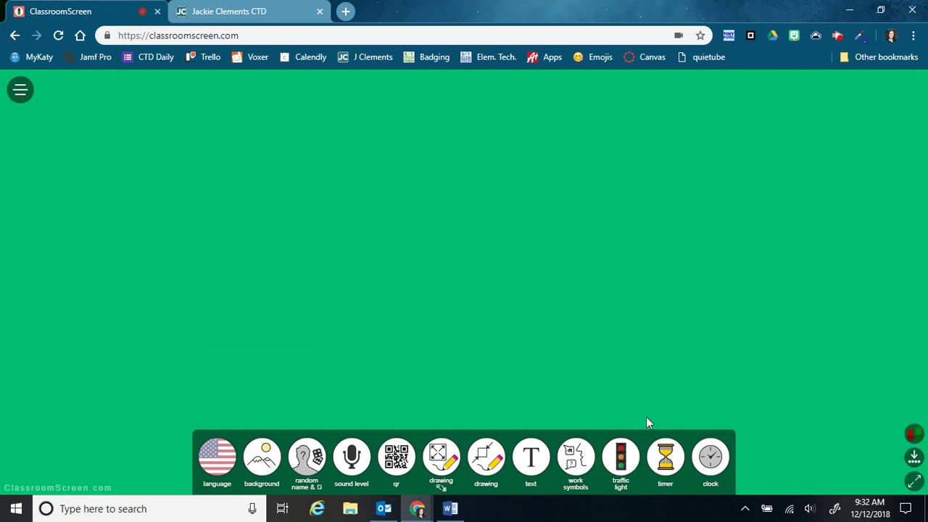
left_click(665, 464)
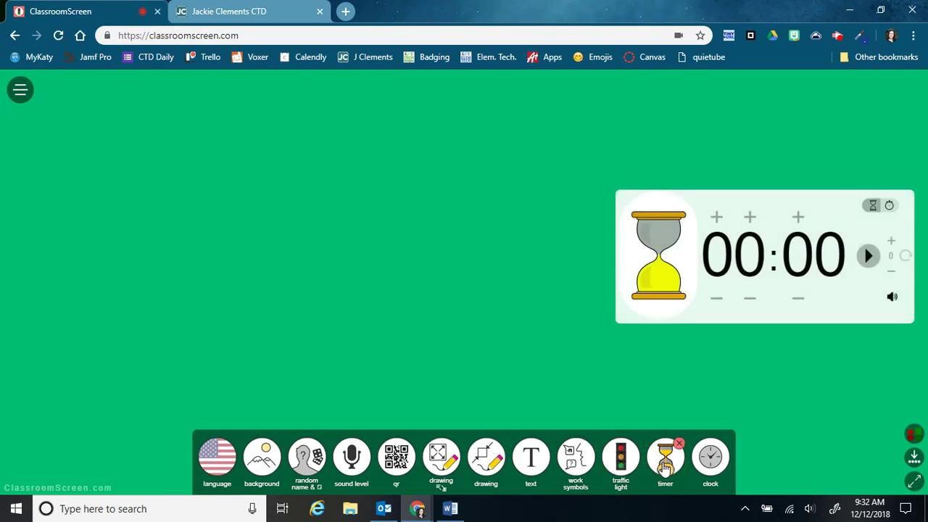
left_click_drag(772, 203, 490, 155)
left_click(542, 168)
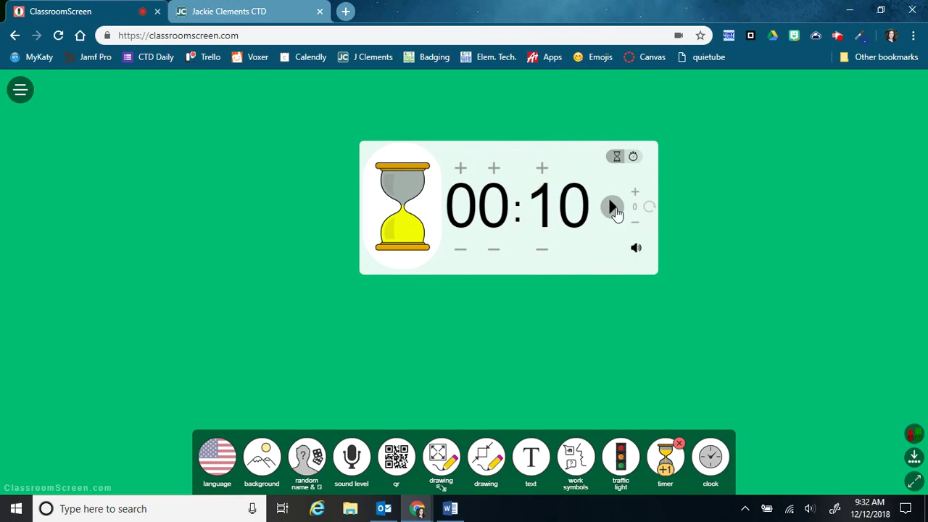
left_click(612, 207)
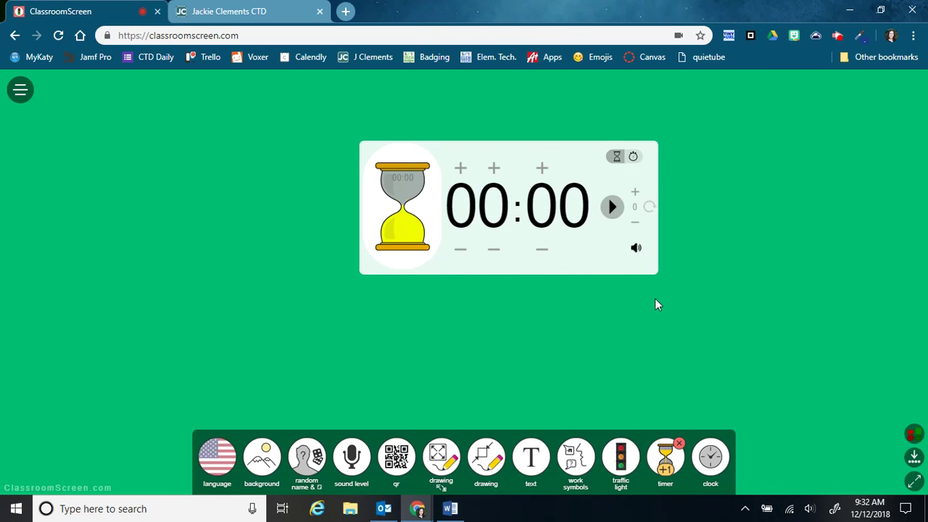
left_click(635, 158)
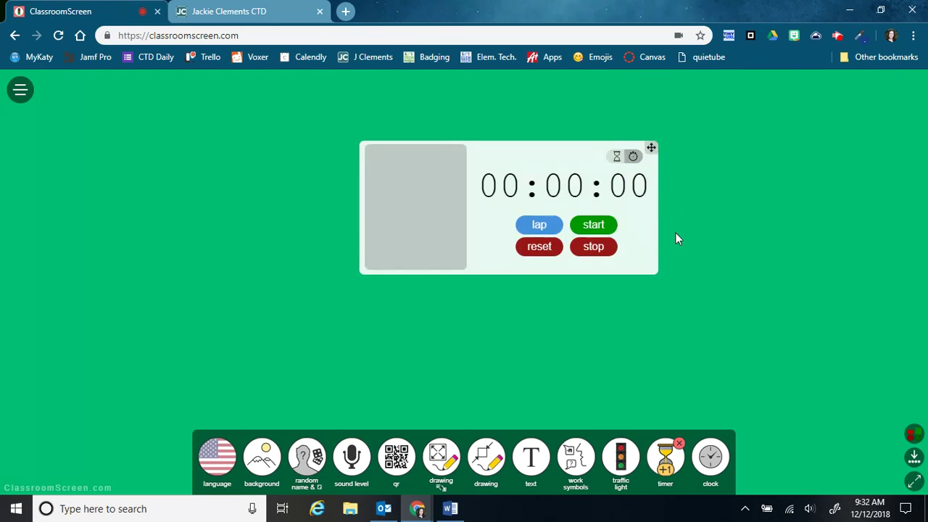
left_click(603, 229)
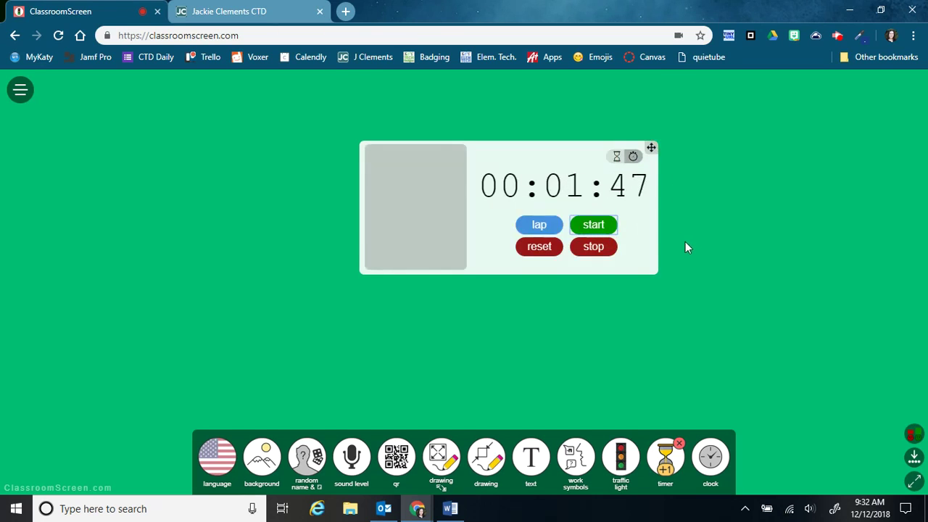
left_click(597, 251)
left_click(538, 249)
left_click(665, 471)
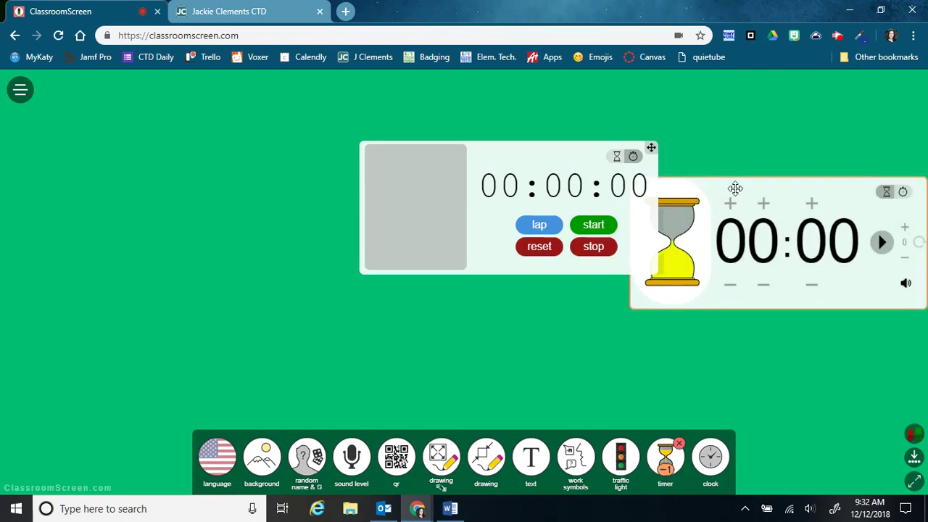
left_click_drag(567, 153, 493, 150)
left_click_drag(652, 147, 476, 148)
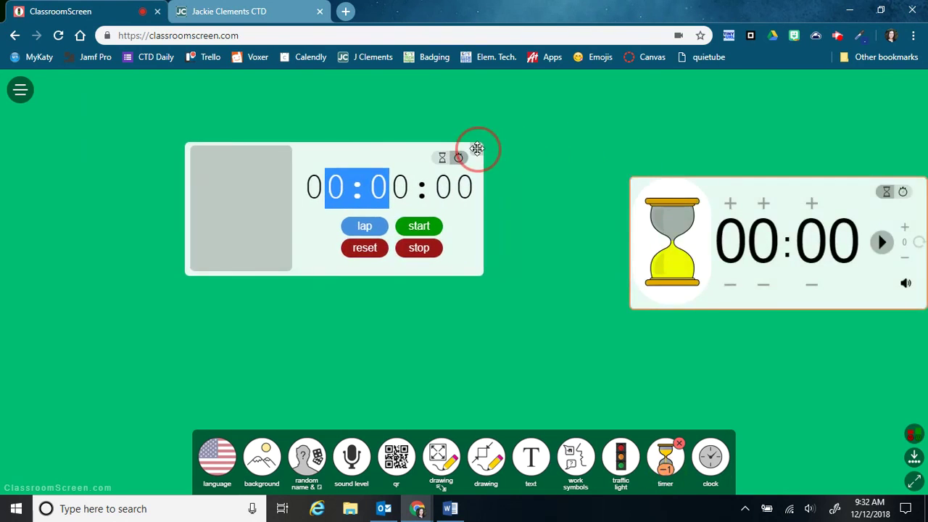
left_click_drag(812, 184, 689, 158)
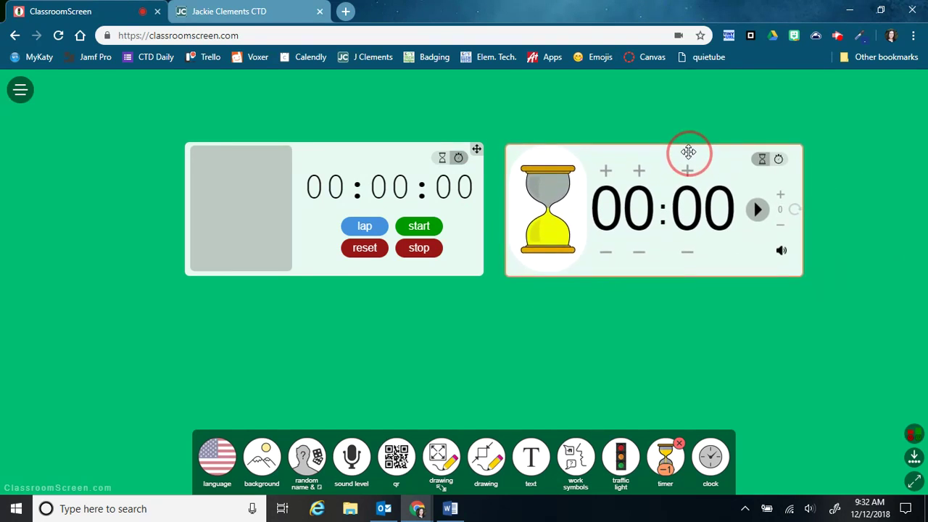
- Replace both timers with a clock showing the December 2018 calendar, placed top-right
left_click(665, 458)
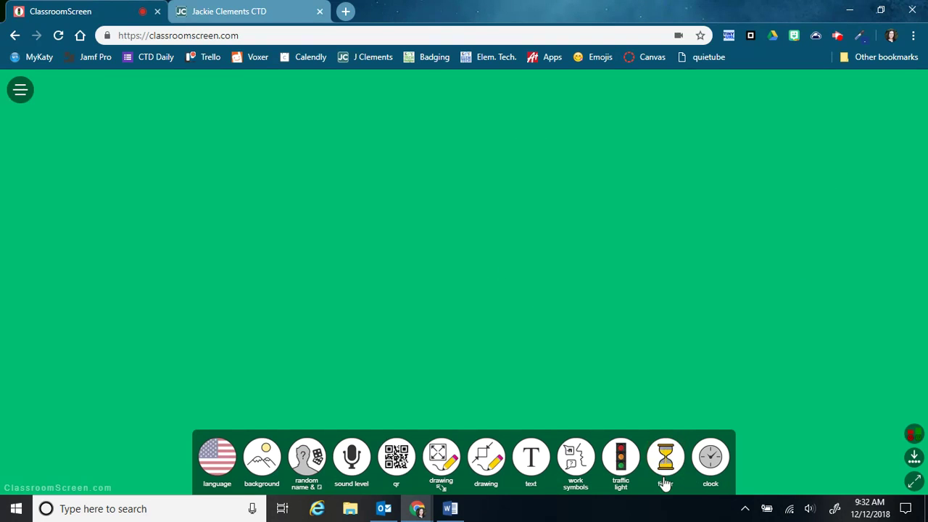
left_click(712, 461)
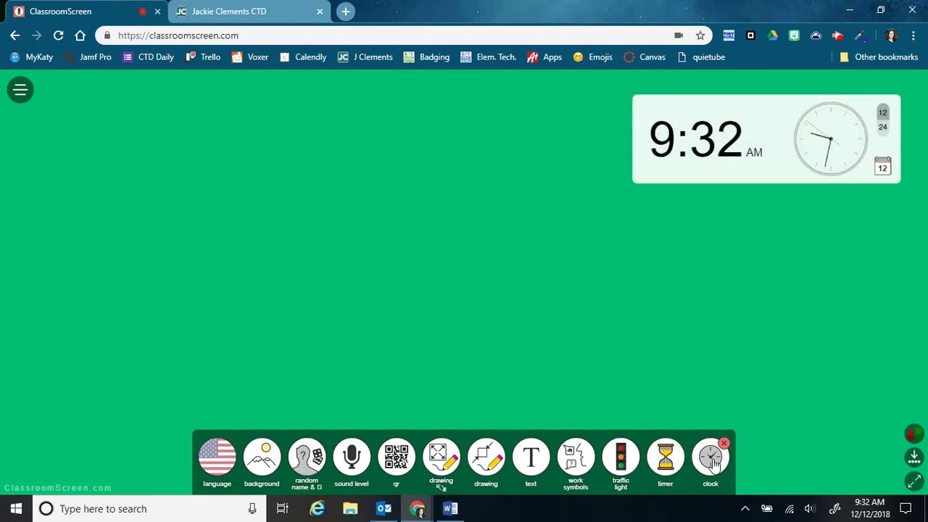
left_click(882, 170)
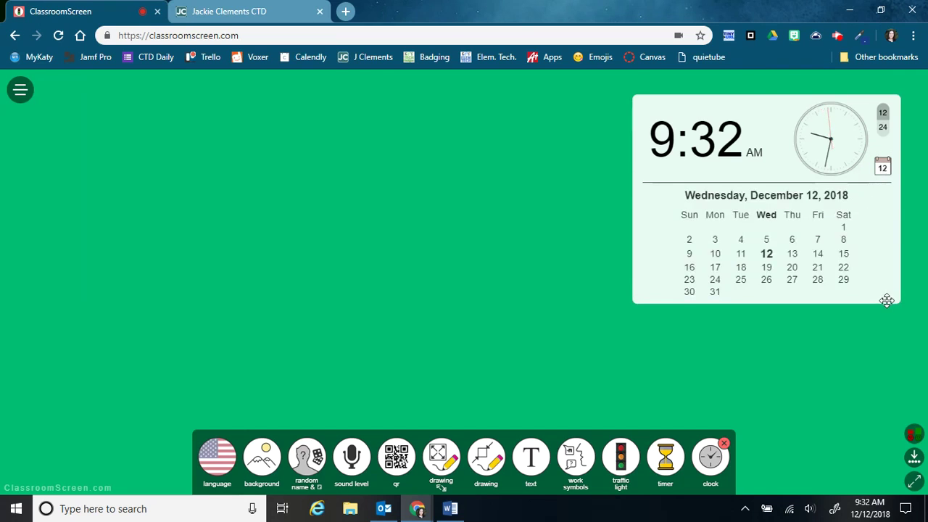
left_click_drag(785, 108, 808, 92)
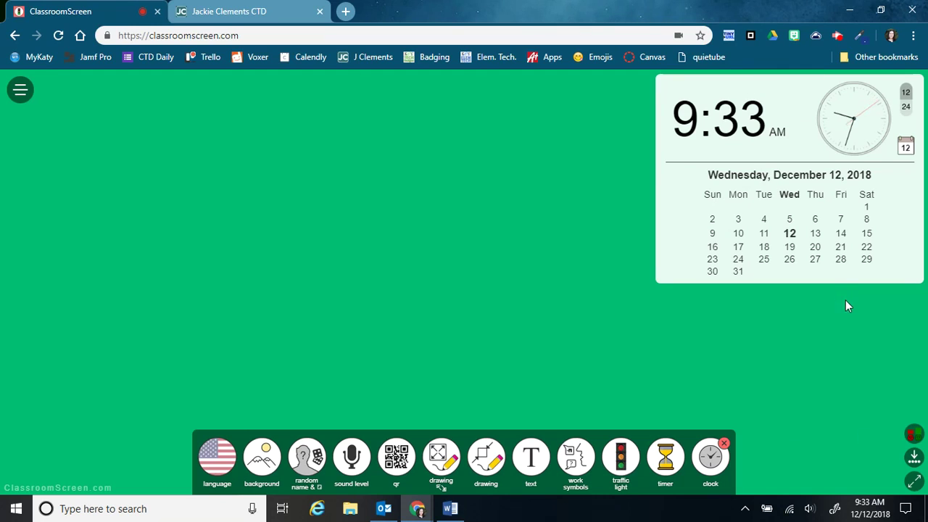
- Add the whisper work symbol near the clock and a Directions text note at top-left
left_click(575, 456)
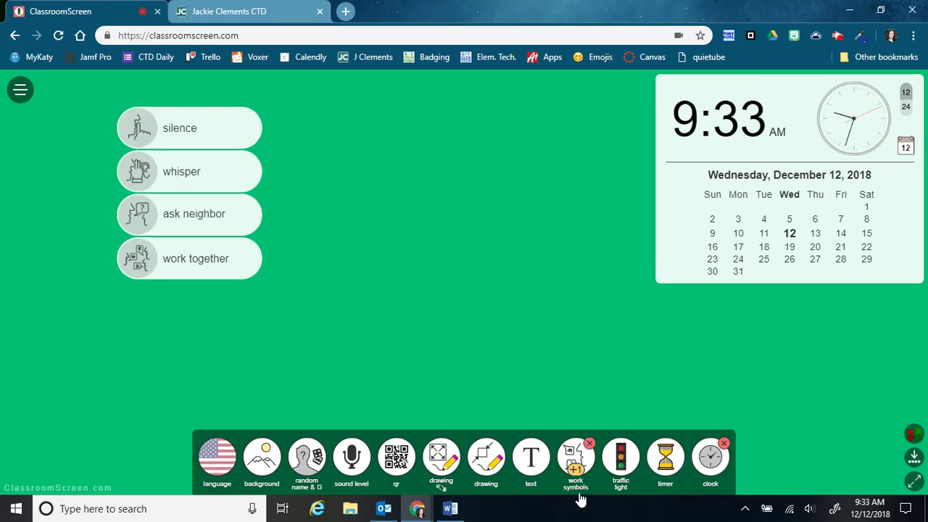
left_click(182, 174)
left_click_drag(255, 118, 563, 145)
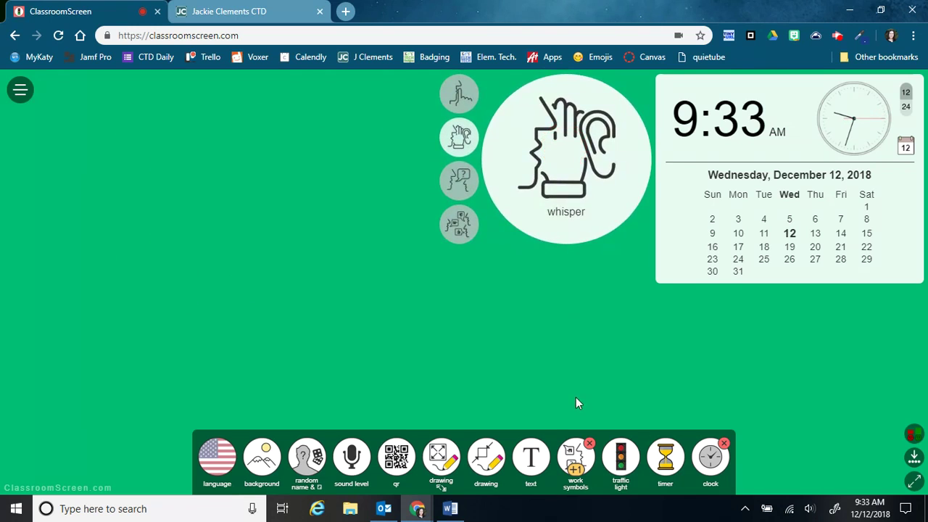
left_click(535, 455)
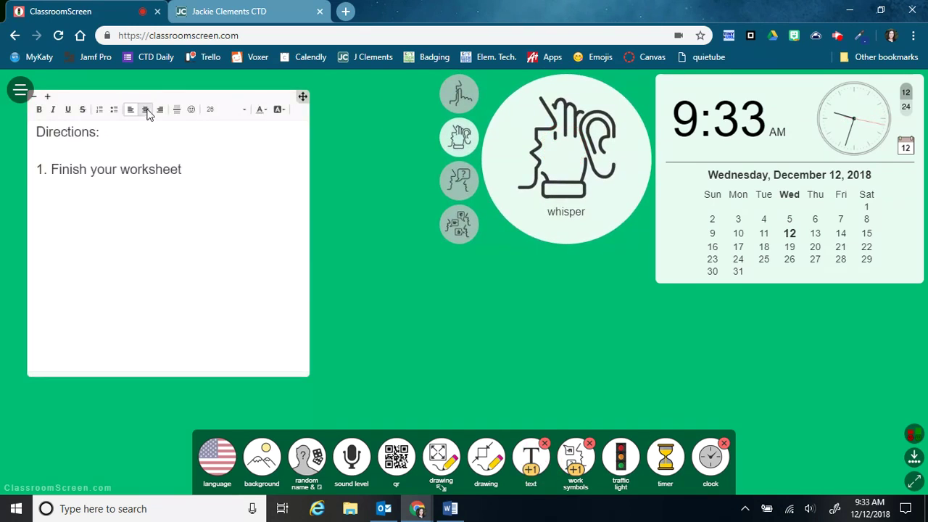
left_click_drag(147, 98, 168, 90)
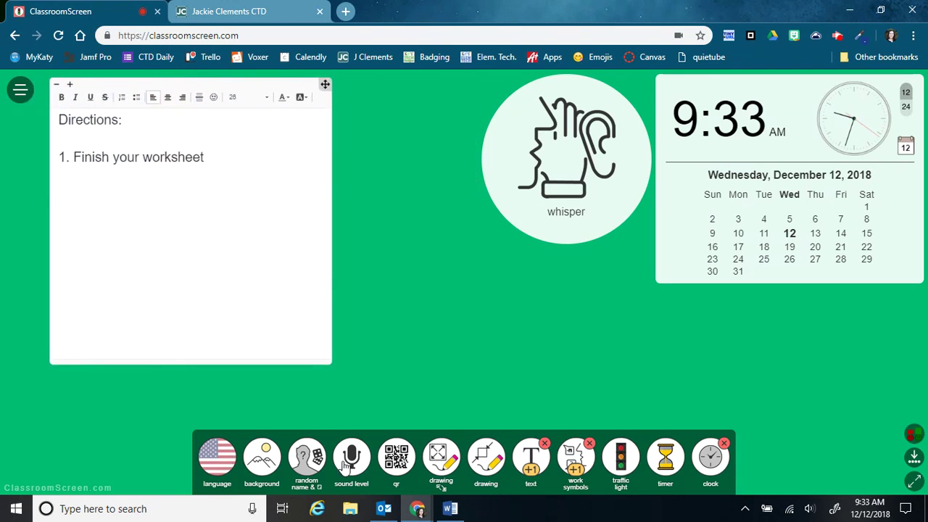
- Add a sound level meter in the middle and a dice roller
left_click(352, 460)
left_click_drag(373, 248, 499, 269)
left_click(306, 457)
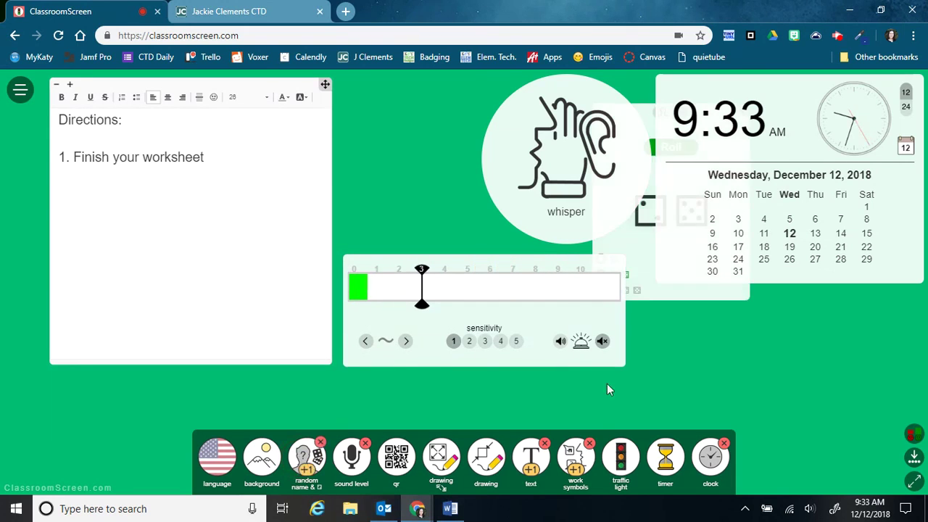
left_click(633, 263)
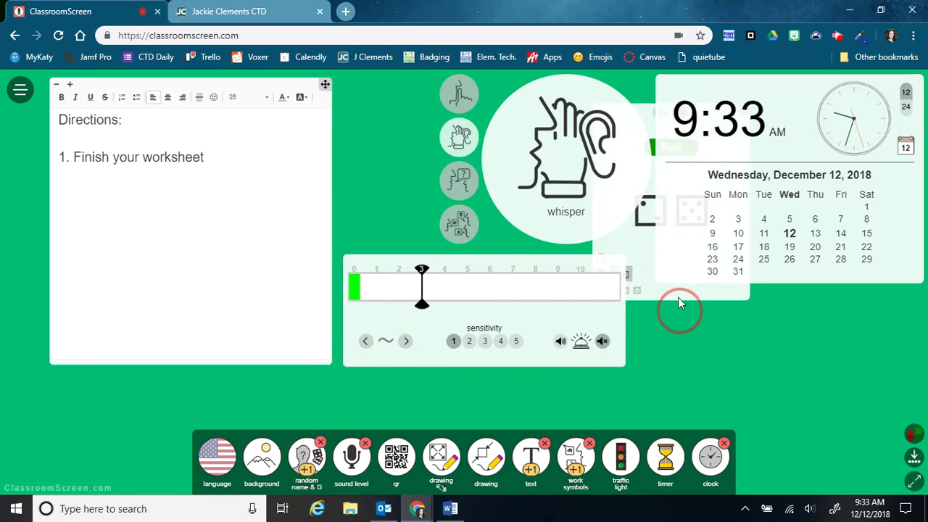
- Fine-tune the positions of the whisper symbol, clock-and-calendar and dice widgets
left_click_drag(609, 159, 517, 150)
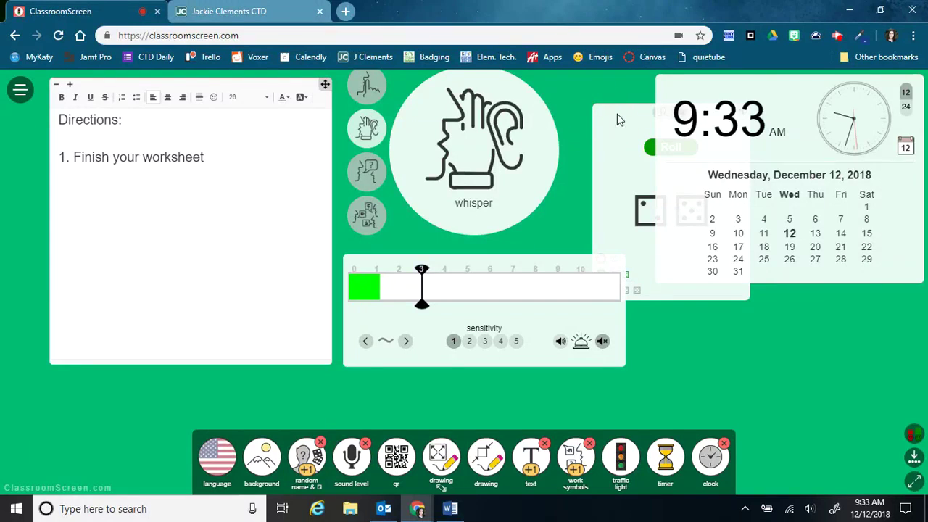
left_click_drag(743, 90, 743, 114)
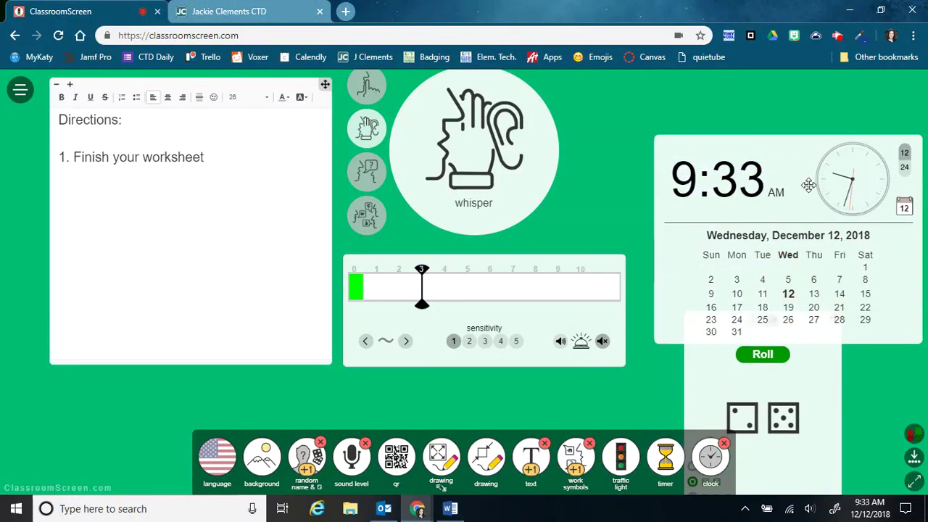
left_click_drag(799, 139, 787, 29)
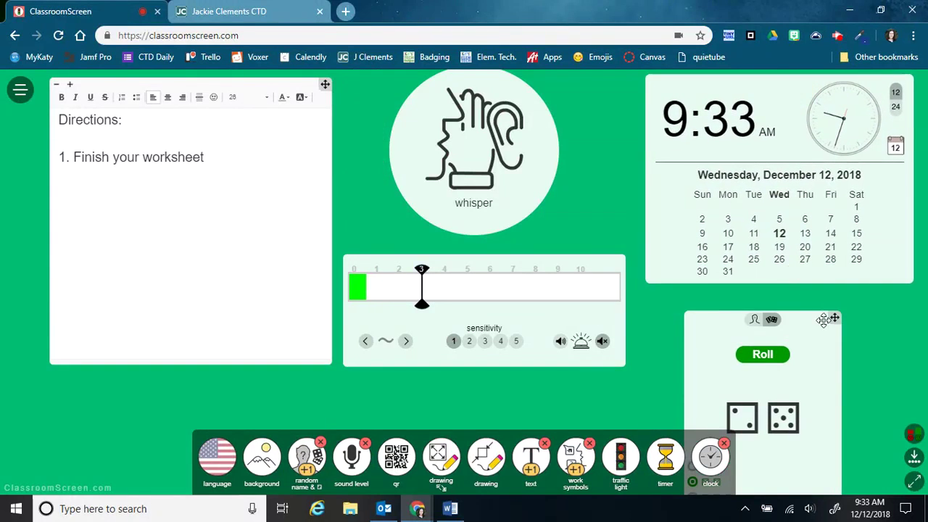
left_click_drag(832, 318, 875, 294)
mouse_move(509, 124)
left_click_drag(509, 123, 532, 134)
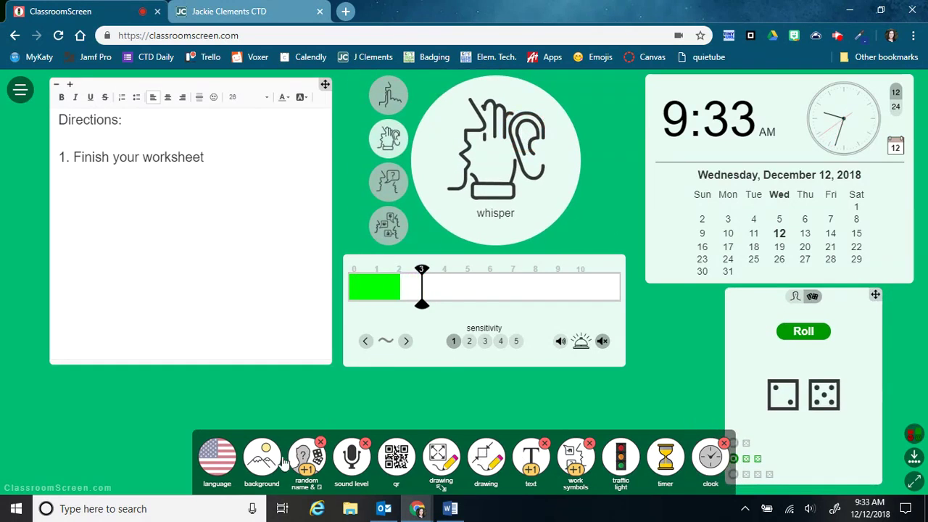
- Hide the widget toolbar, then switch to full screen and back
left_click(914, 458)
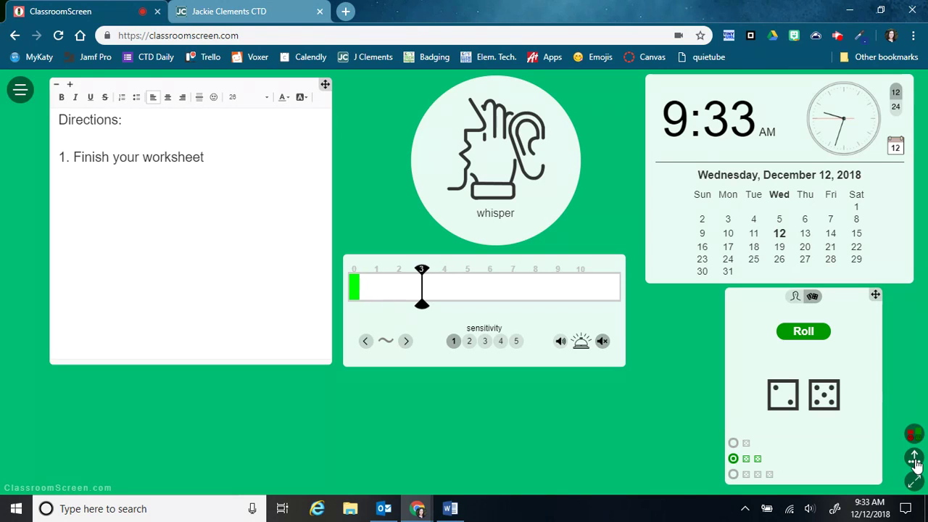
left_click(914, 458)
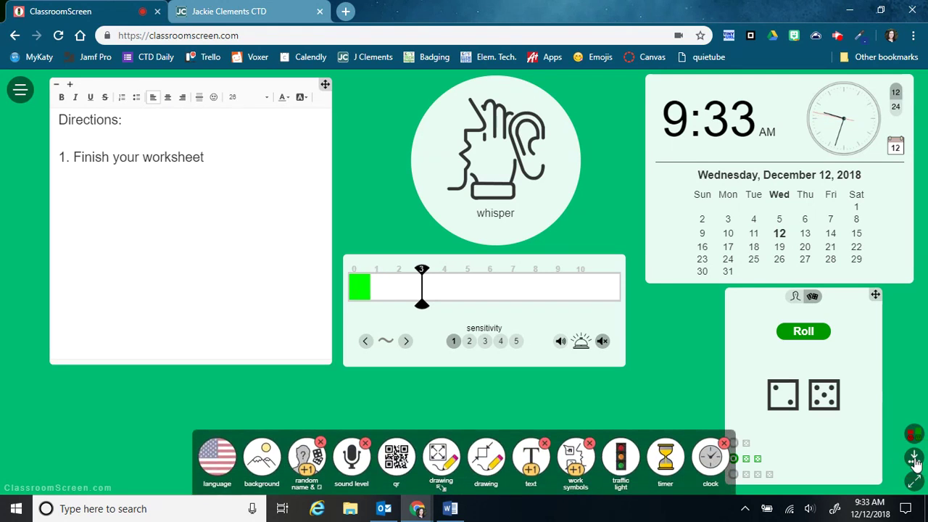
left_click(914, 458)
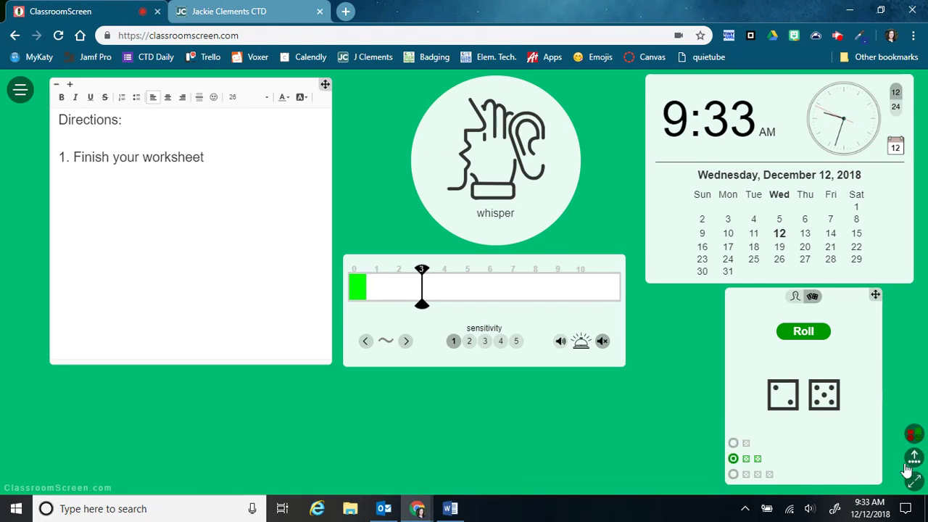
left_click(914, 481)
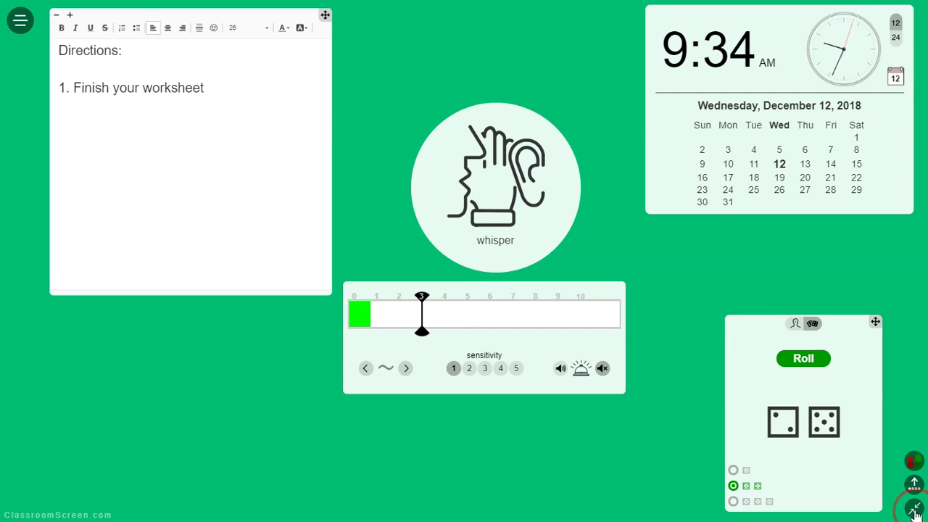
left_click(914, 509)
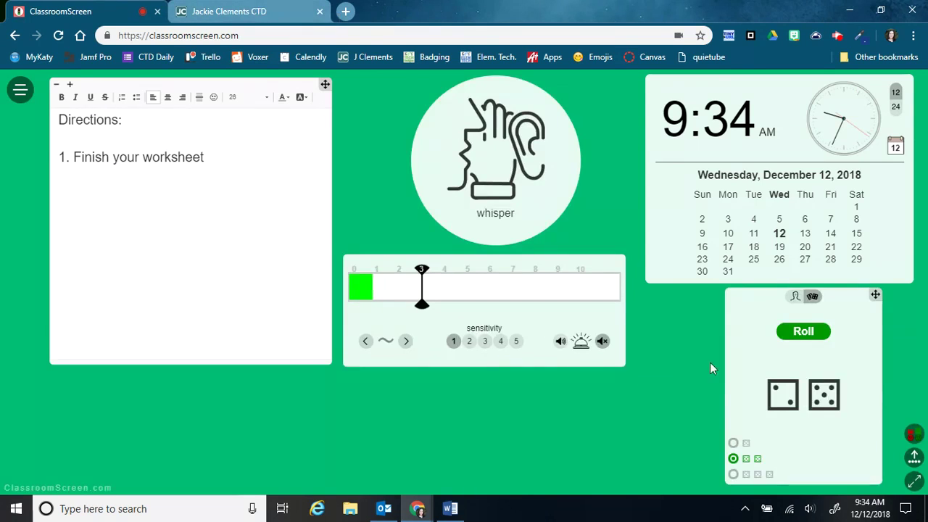
- Open ExitPoll and set the question to 'How do you feel about multiplication?'
left_click(914, 437)
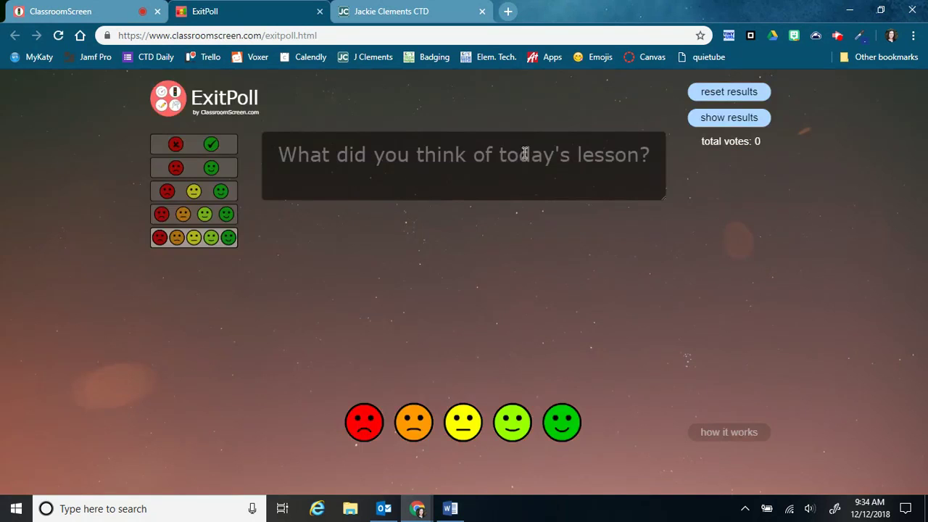
right_click(671, 154)
left_click(460, 154)
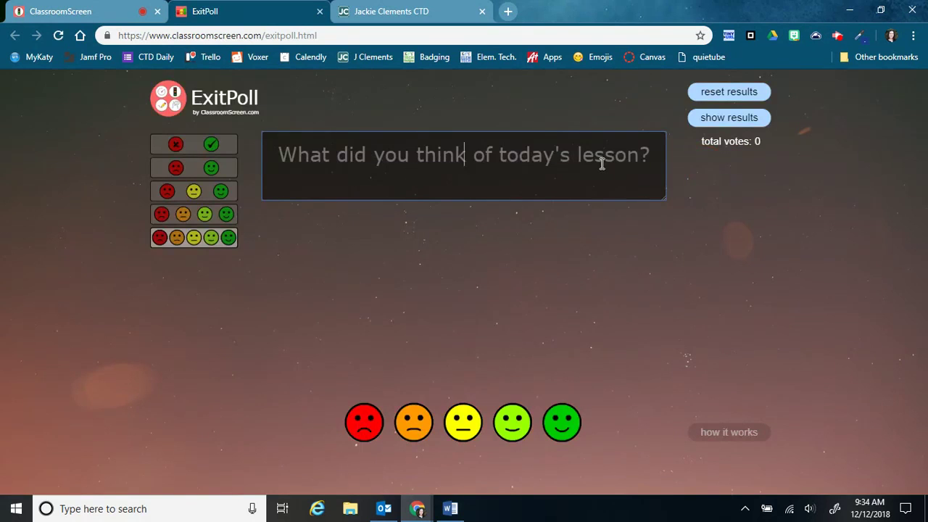
type("How do you ")
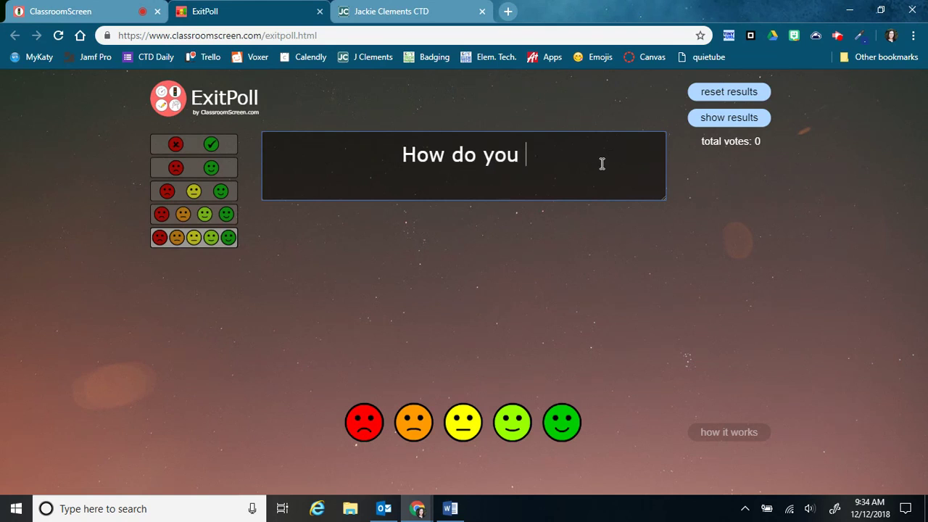
type("feel about multip")
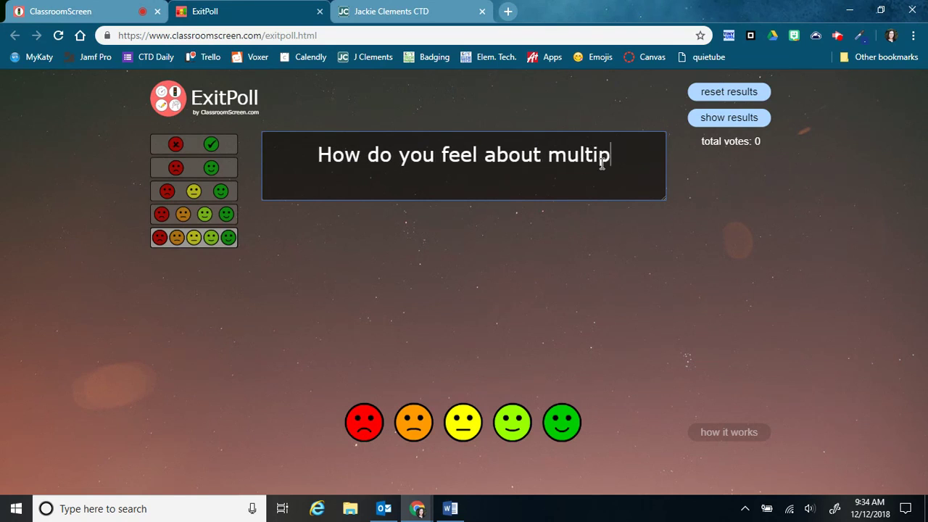
type("lication?")
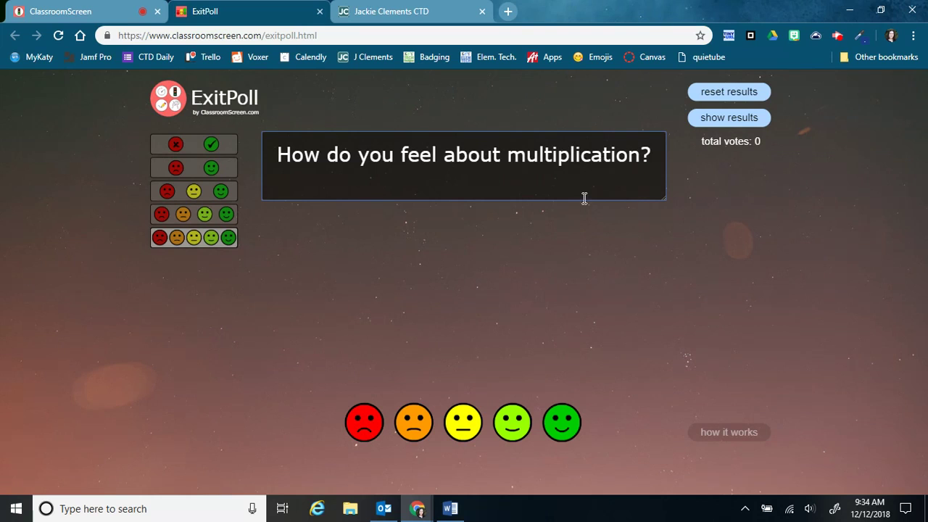
- Cast a batch of sample votes across the five faces
left_click(364, 426)
left_click(481, 428)
left_click(563, 428)
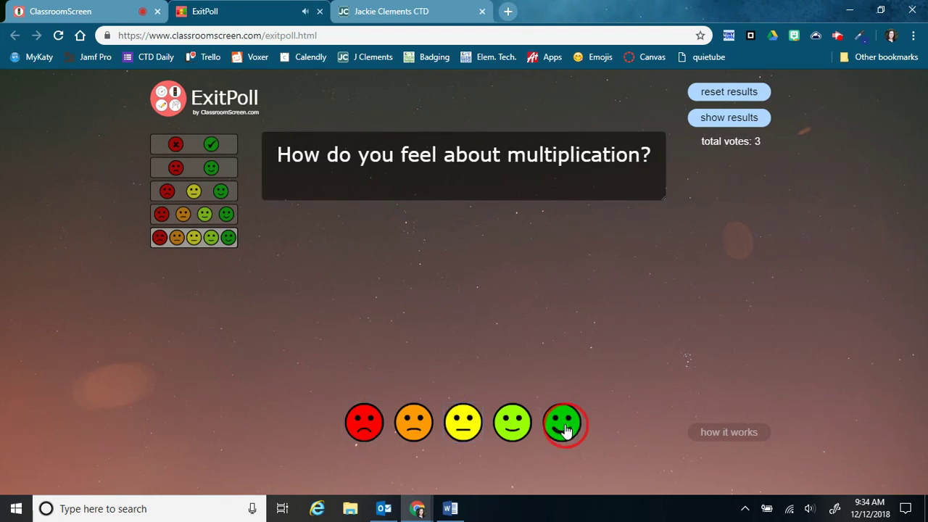
left_click(513, 429)
left_click(568, 424)
left_click(413, 426)
left_click(462, 426)
left_click(512, 426)
double_click(565, 427)
triple_click(566, 428)
double_click(513, 428)
left_click(513, 428)
left_click(463, 427)
left_click(513, 427)
left_click(562, 427)
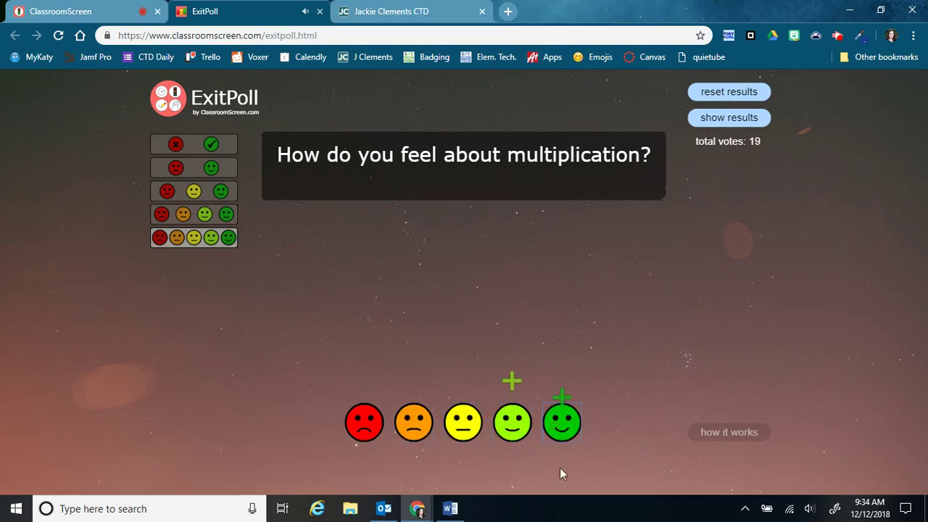
- Show the results chart, then reset all votes to zero
left_click(747, 120)
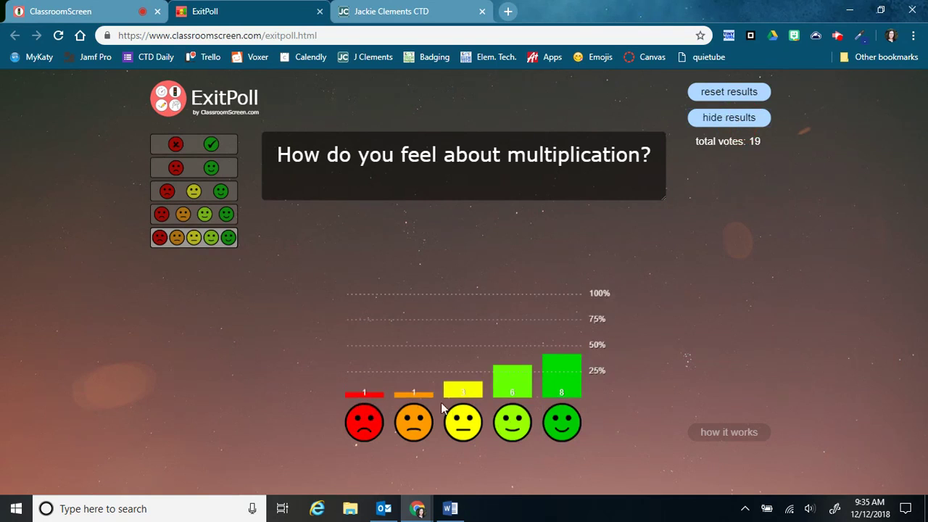
left_click(725, 92)
left_click(547, 92)
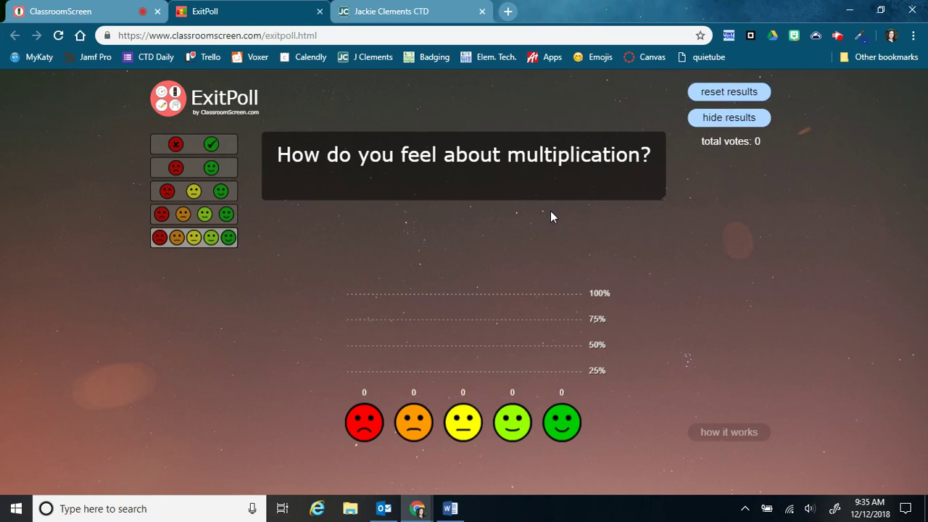
- Switch the poll to X/check answers asking 'Did you finish your assignment?'
left_click(181, 214)
left_click(181, 196)
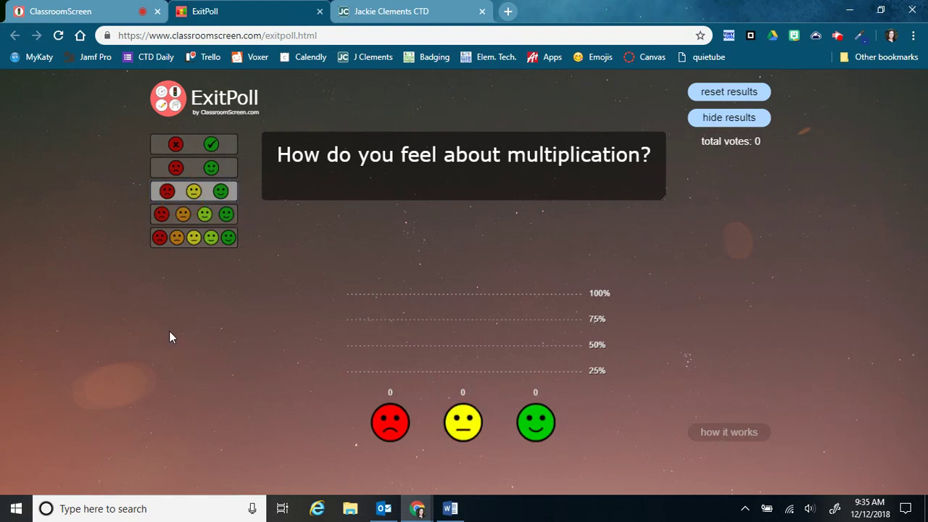
left_click(177, 168)
left_click(178, 147)
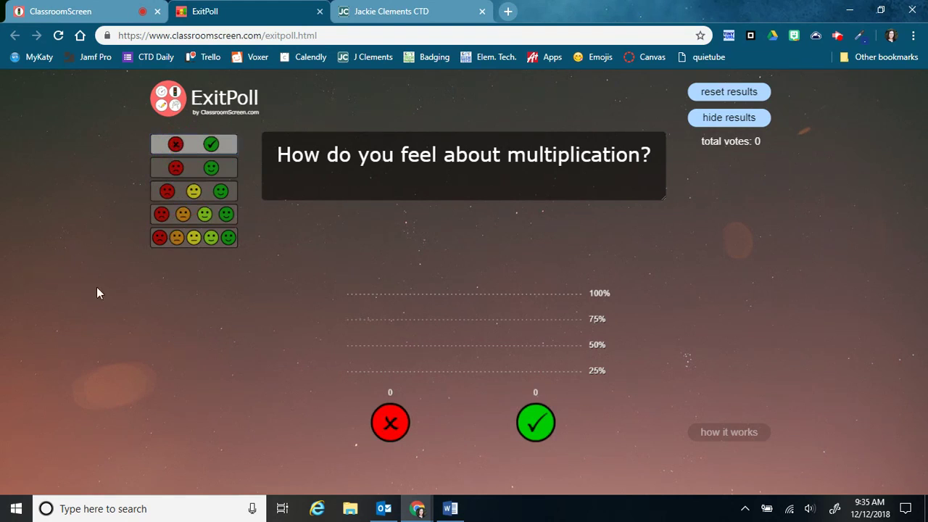
left_click(601, 155)
left_click_drag(776, 162, 250, 171)
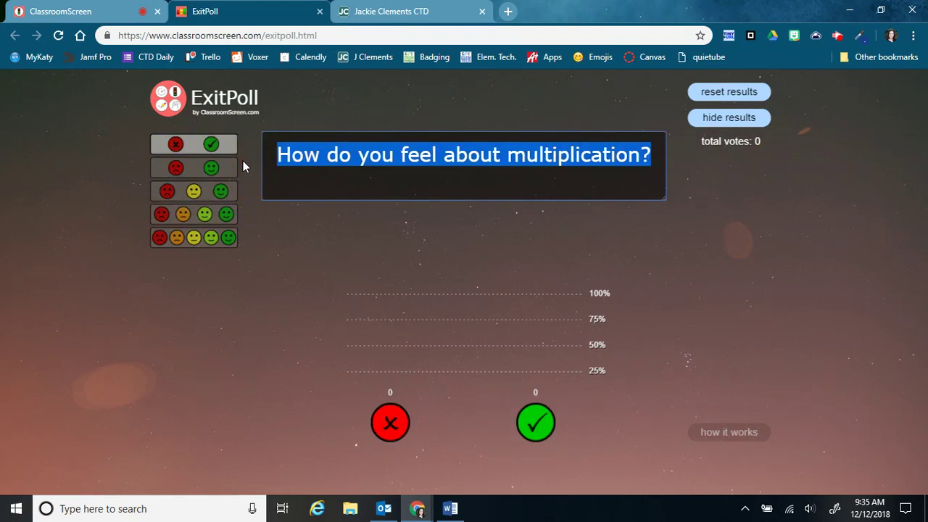
type("Do")
key("BackSpace")
type("id you finish your assignment?")
- Cast sample X and check votes, then hide the results chart
left_click(392, 422)
left_click(535, 422)
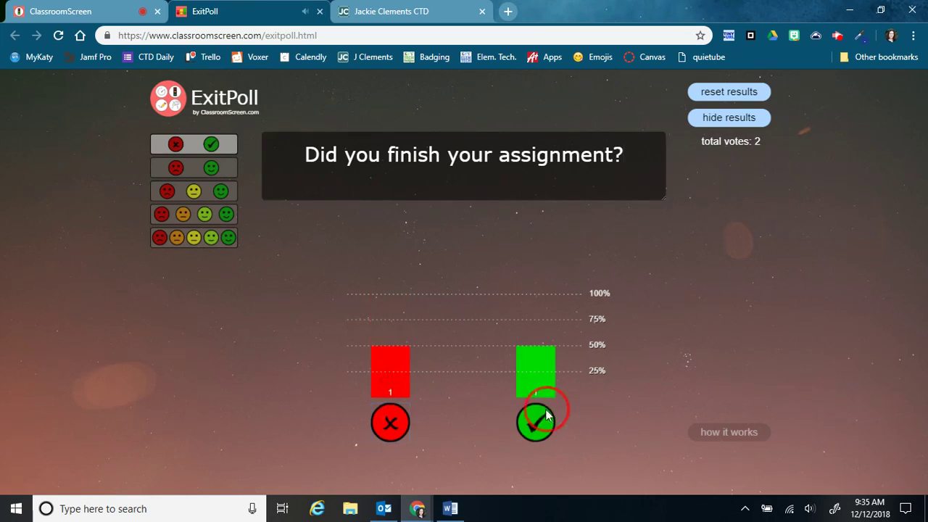
left_click(533, 422)
left_click(390, 423)
left_click(391, 424)
left_click(535, 423)
left_click(534, 424)
left_click(534, 425)
left_click(402, 424)
left_click(403, 425)
left_click(402, 425)
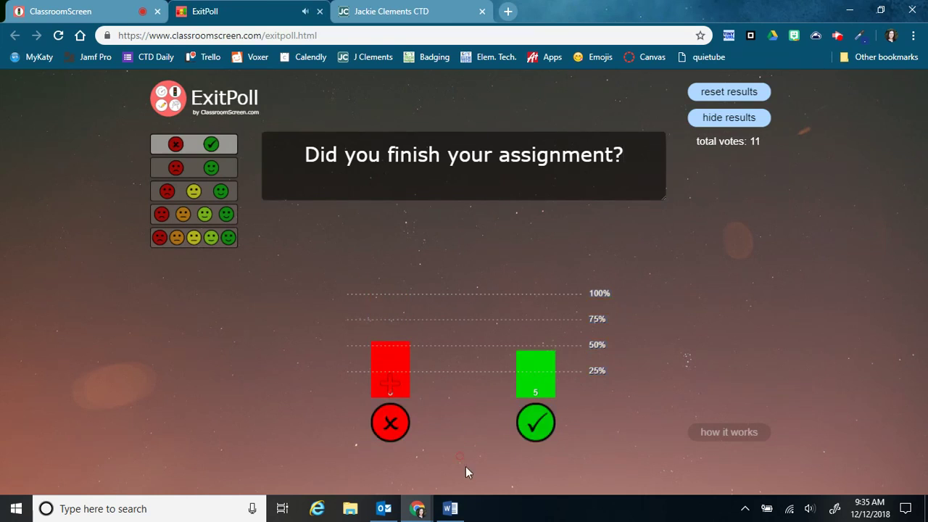
left_click(747, 123)
- Close the exit poll, view Tips & Tricks from the side menu, then close it
left_click(320, 11)
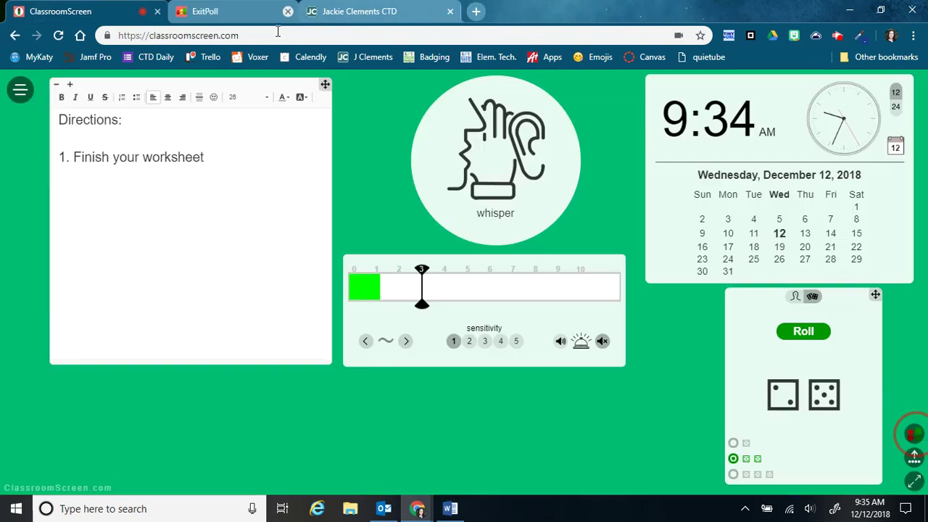
mouse_move(414, 196)
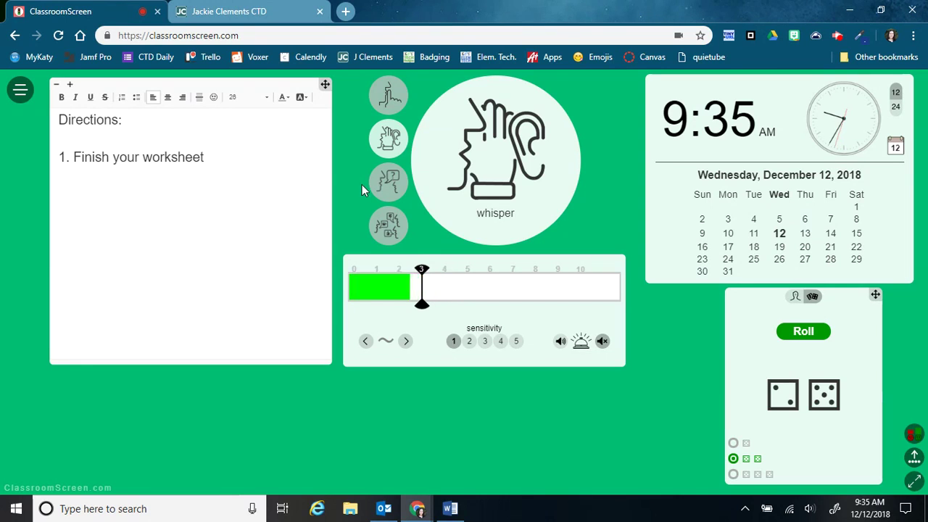
left_click(20, 90)
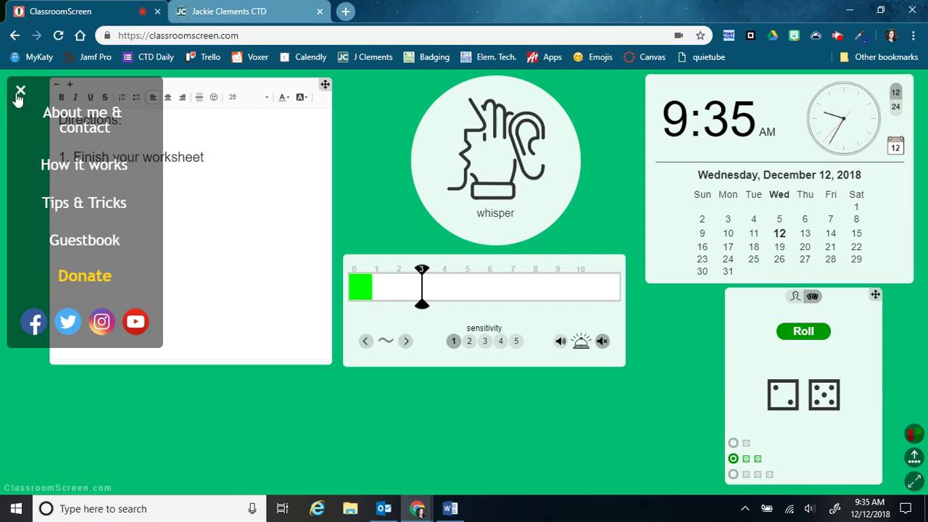
left_click(70, 207)
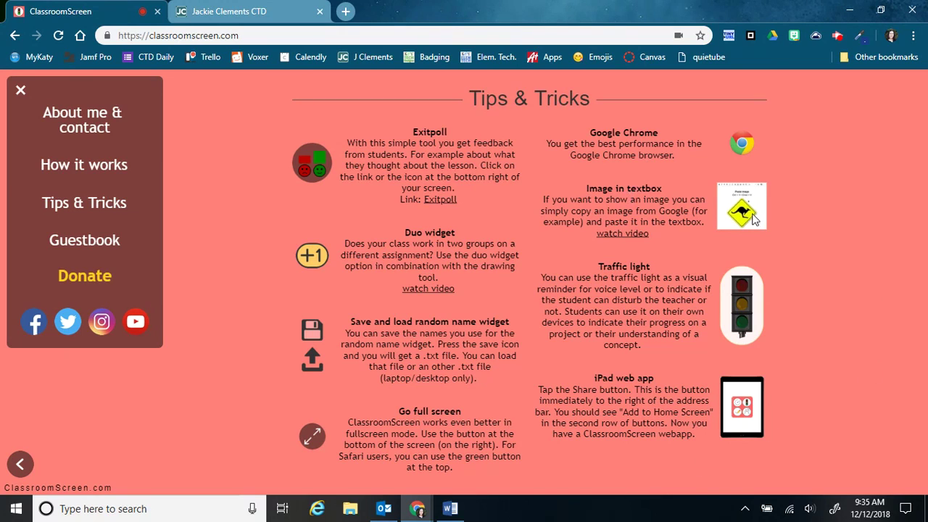
left_click(21, 90)
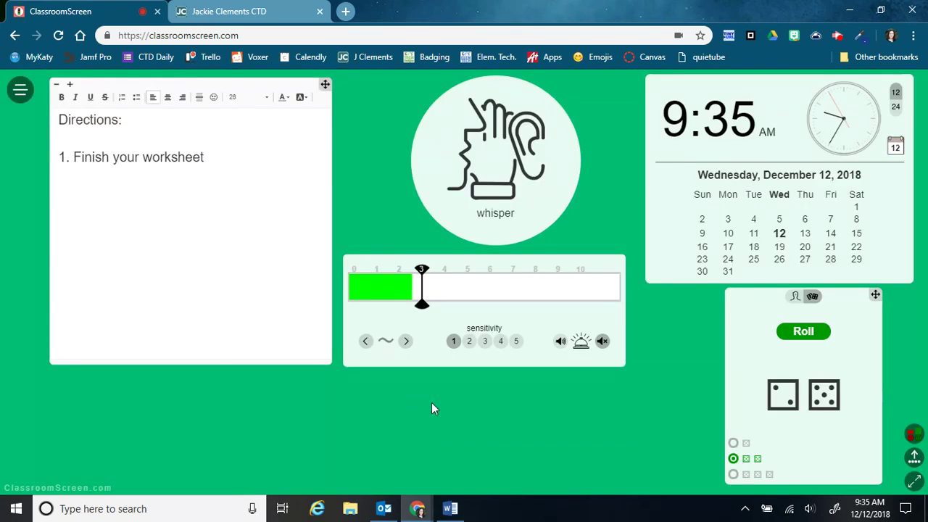